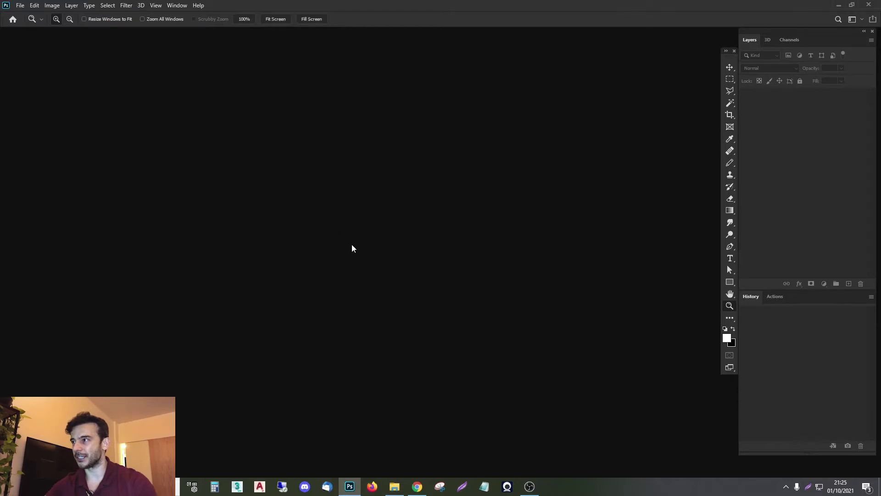
# Step: Open the photo of four flying parakeets as a new Photoshop document
pyautogui.moveTo(872, 254); pyautogui.dragTo(352, 244)
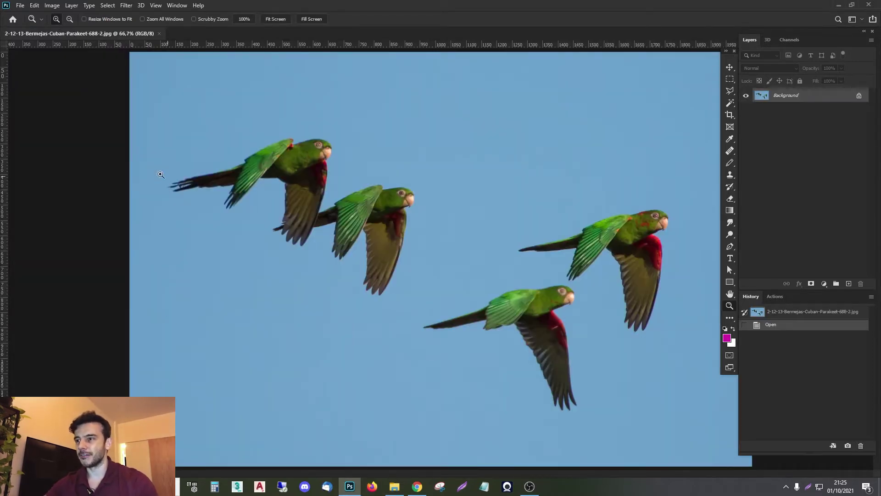
# Step: Fit the parakeet photo on screen and convert its locked Background into Layer 0
pyautogui.keyDown('alt'); pyautogui.click(572, 241); pyautogui.keyUp('alt')
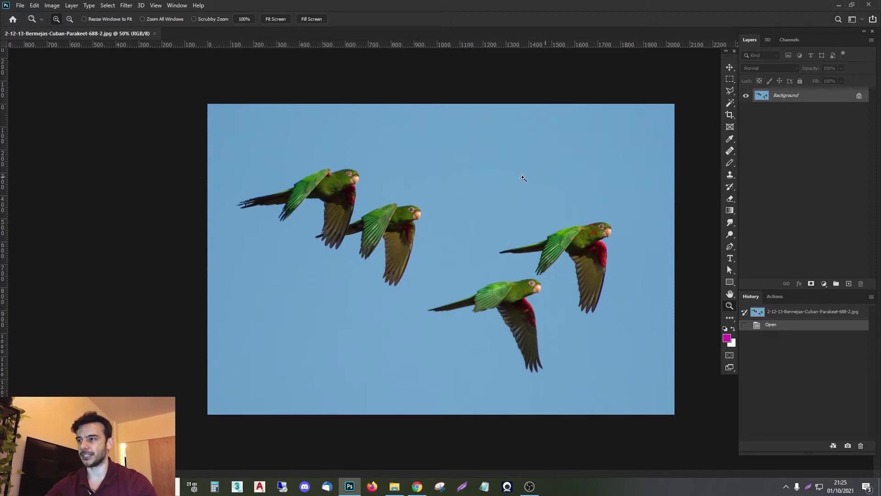
pyautogui.hotkey('ctrl', '0')
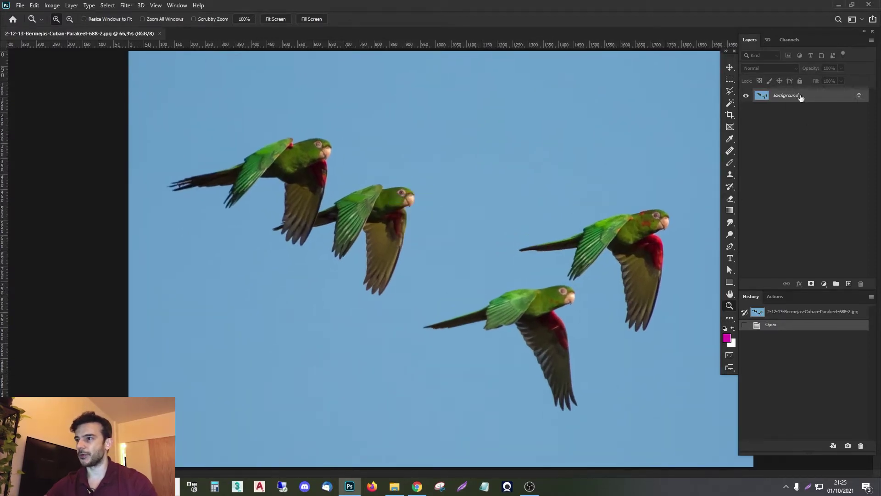
pyautogui.doubleClick(785, 99)
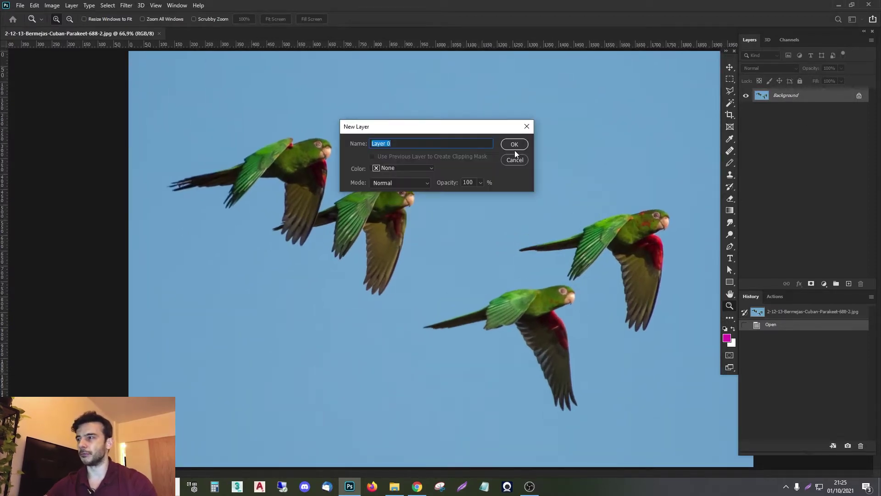
pyautogui.click(515, 146)
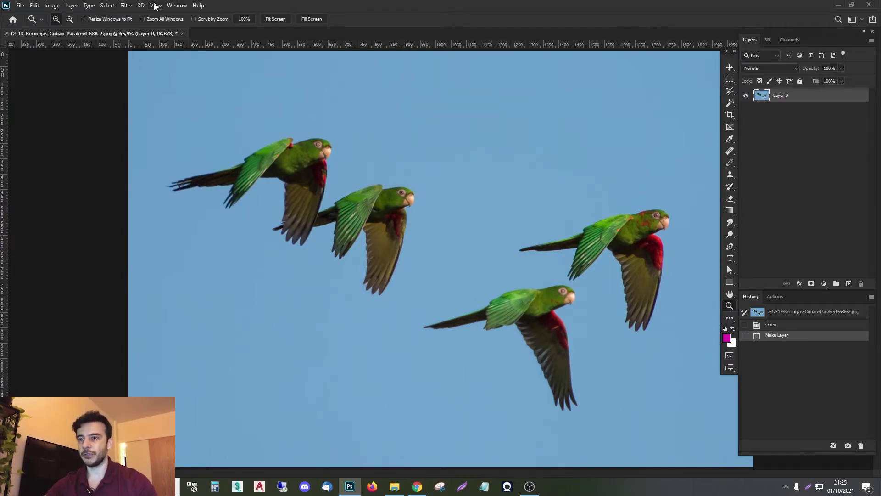
# Step: Show the Properties panel and run Remove Background on Layer 0 to mask out the sky
pyautogui.click(177, 5)
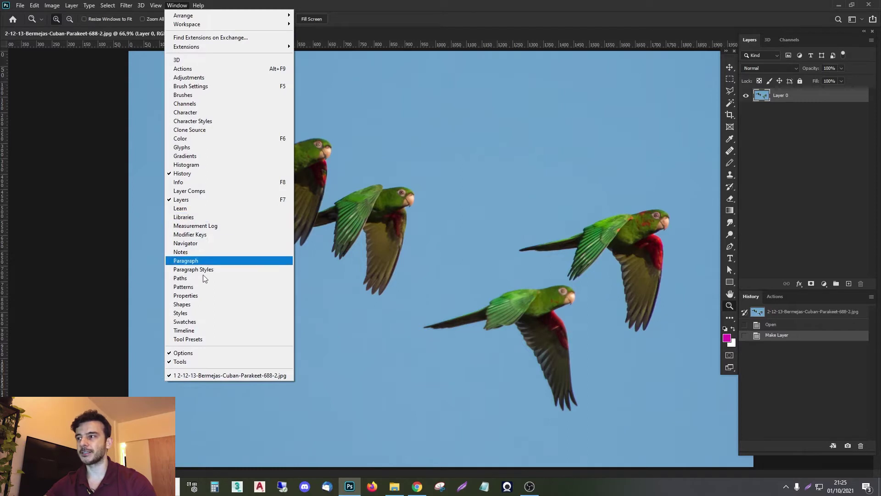
pyautogui.click(192, 296)
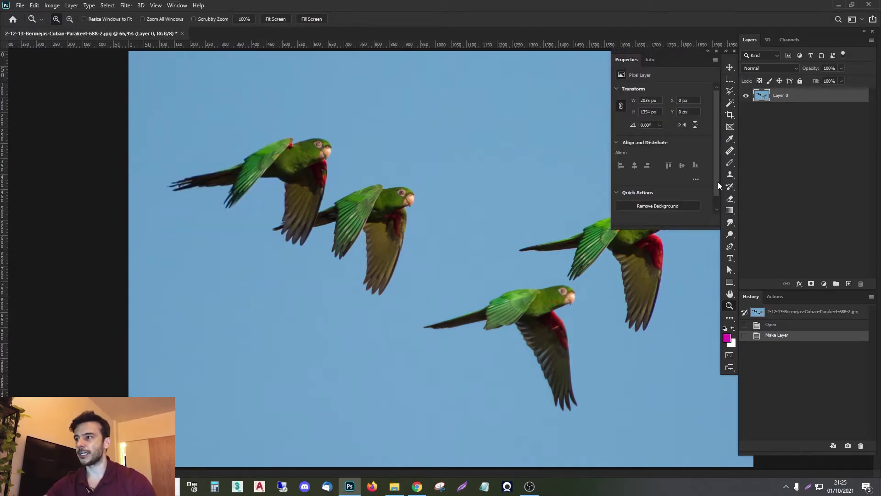
pyautogui.scroll(-1, 718, 182)
pyautogui.click(660, 193)
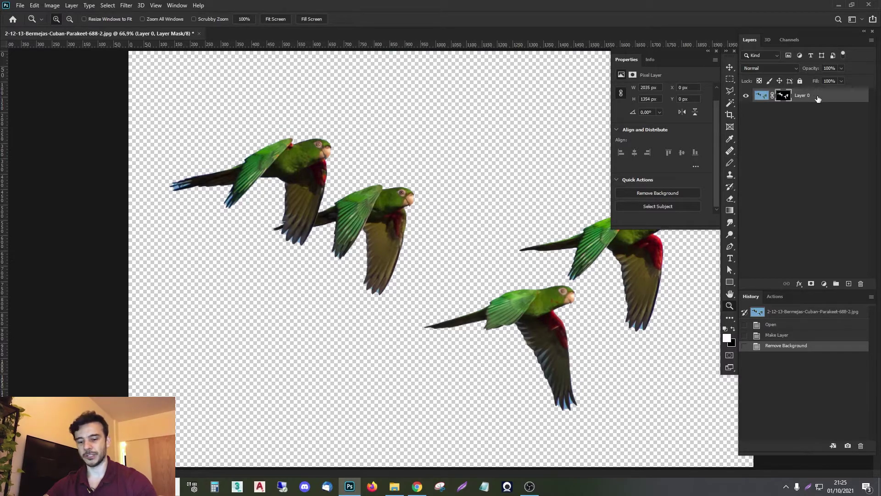
# Step: Preview the mask as a pink overlay, apply it, then undo the apply
pyautogui.keyDown('alt'); pyautogui.keyDown('shift'); pyautogui.click(786, 97); pyautogui.keyUp('shift'); pyautogui.keyUp('alt')
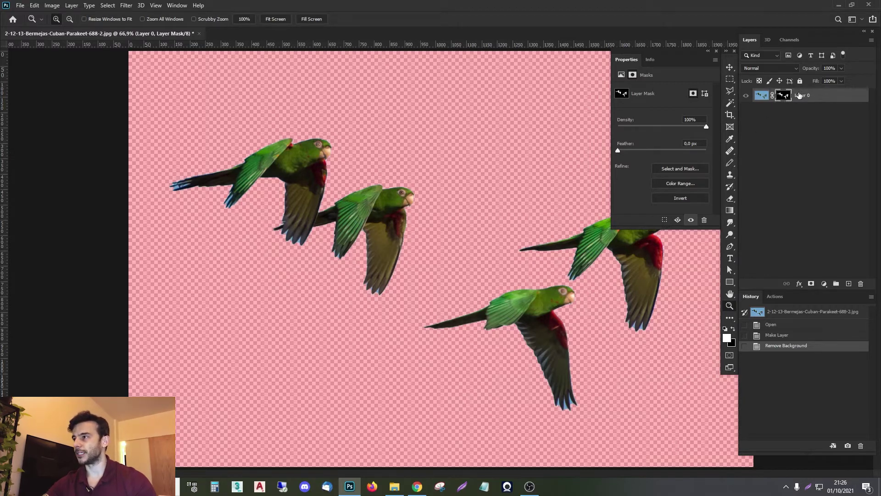
pyautogui.rightClick(783, 98)
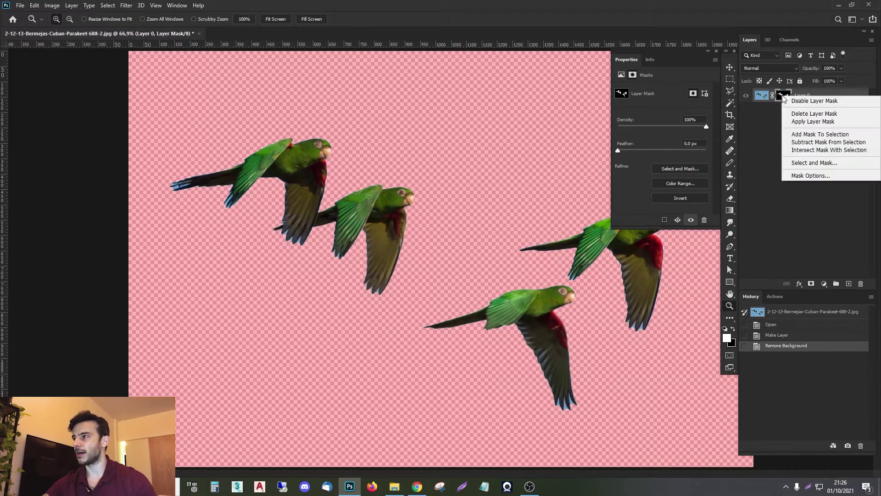
pyautogui.click(819, 122)
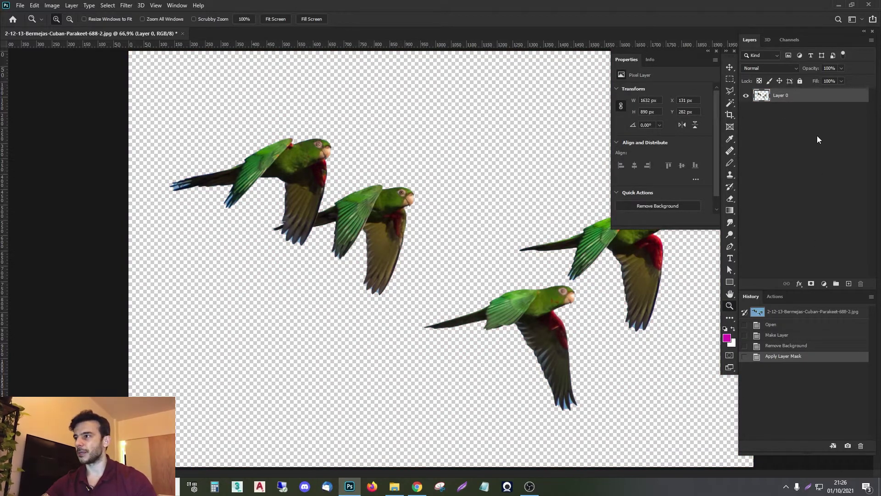
pyautogui.hotkey('ctrl', 'z')
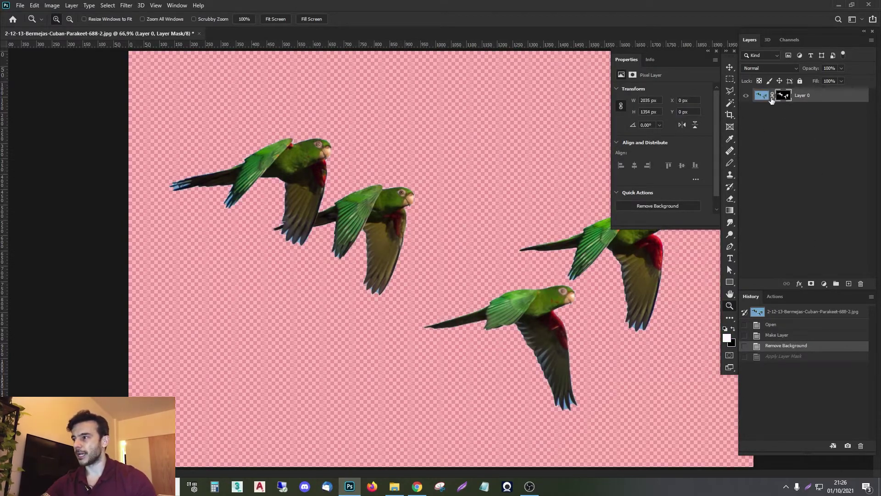
# Step: Add a new Layer 1 beneath Layer 0 and fill it with magenta
pyautogui.click(847, 283)
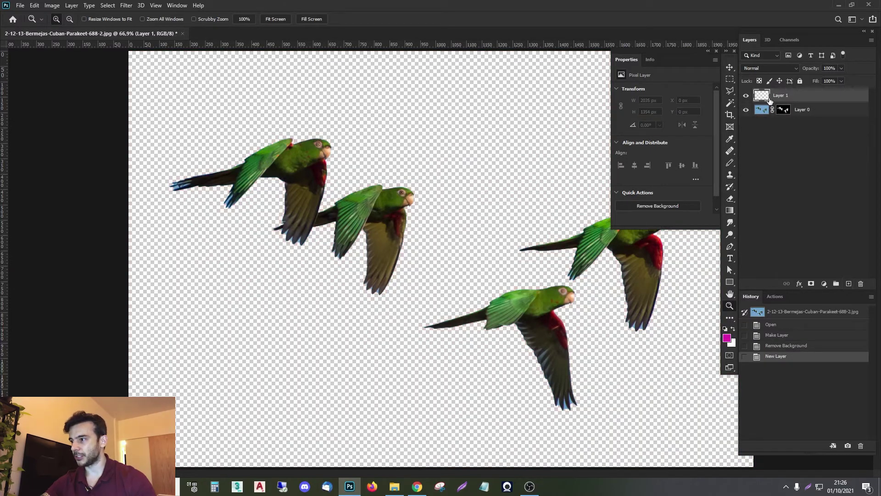
pyautogui.moveTo(770, 97); pyautogui.dragTo(775, 115)
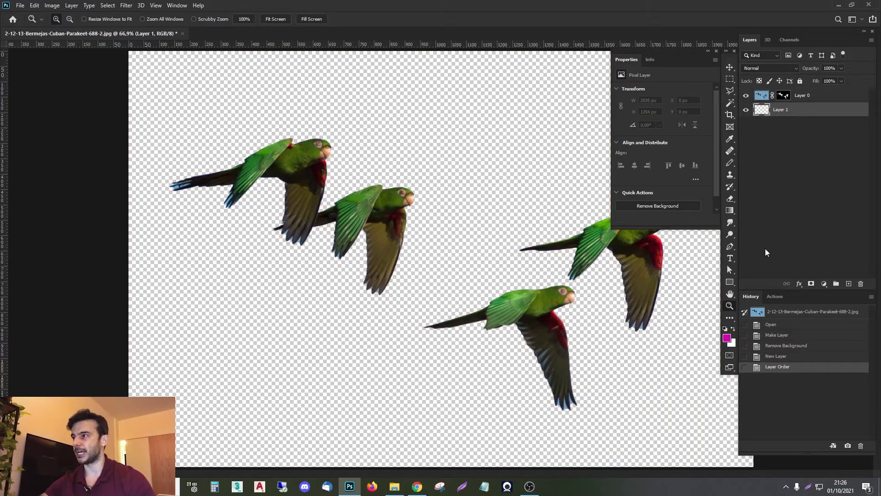
pyautogui.hotkey('alt', 'BackSpace')
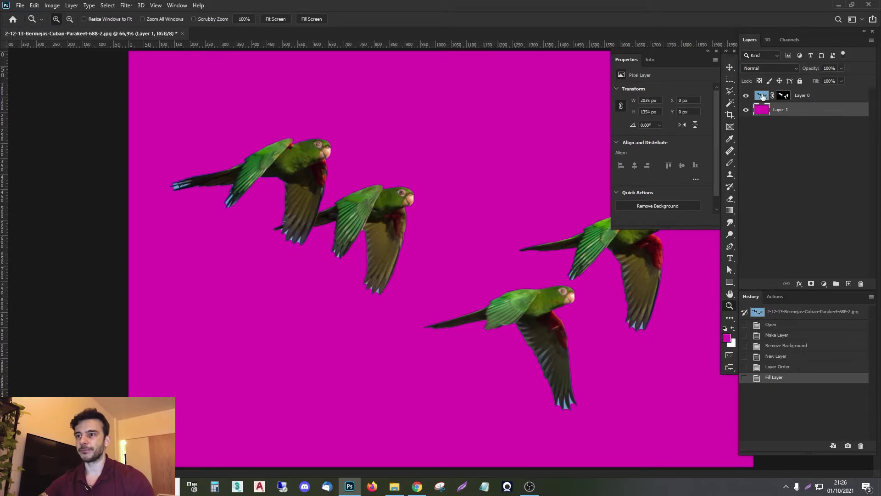
# Step: Zoom into the parakeets' tails and wings, then target Layer 0's mask
pyautogui.click(761, 98)
pyautogui.scroll(2, 114, 232)
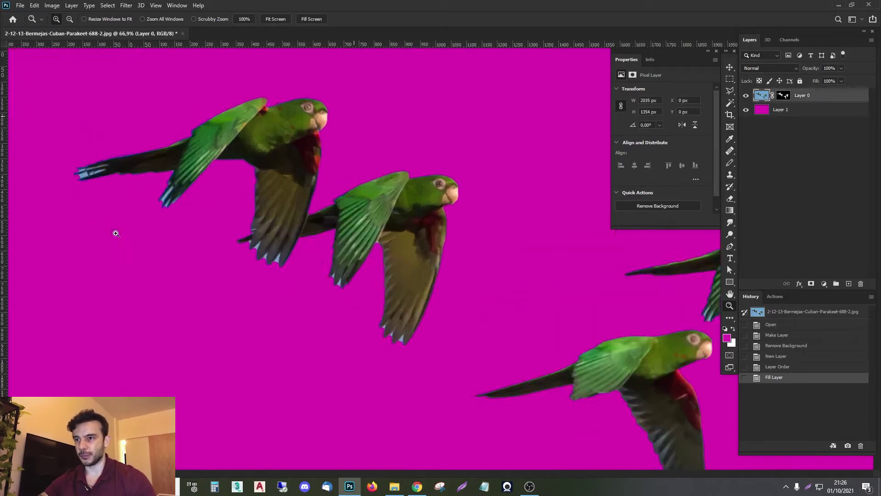
pyautogui.scroll(3, 269, 226)
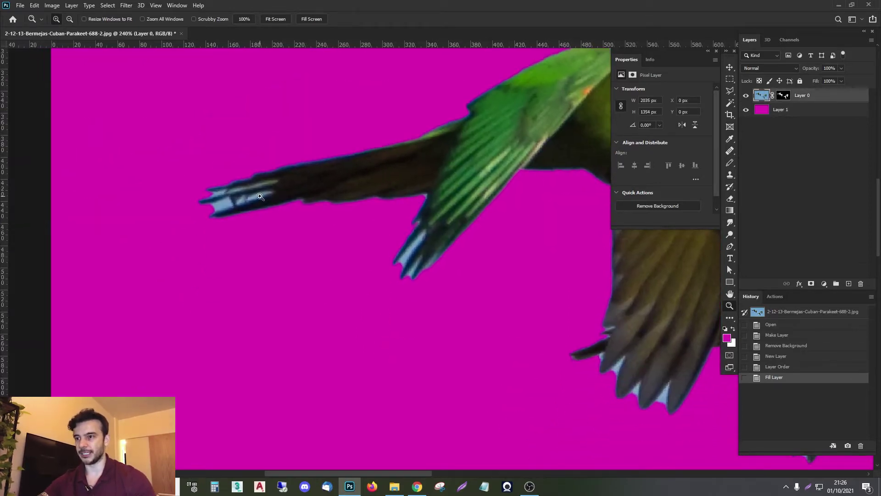
pyautogui.scroll(-1, 248, 196)
pyautogui.hscroll(3, 252, 216)
pyautogui.hscroll(3, 254, 225)
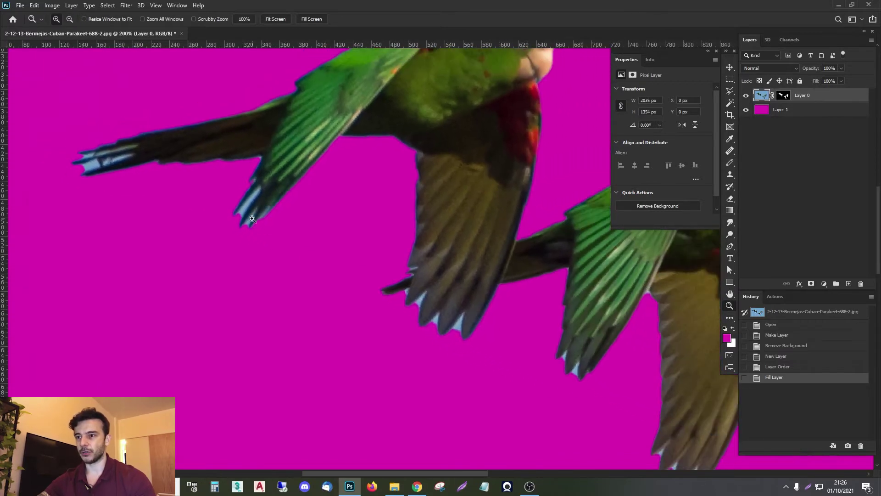
pyautogui.hscroll(3, 259, 244)
pyautogui.moveTo(259, 243)
pyautogui.mouseDown()
pyautogui.moveTo(244, 228)
pyautogui.moveTo(286, 246)
pyautogui.moveTo(223, 240)
pyautogui.moveTo(358, 254)
pyautogui.mouseUp()
pyautogui.scroll(2, 294, 220)
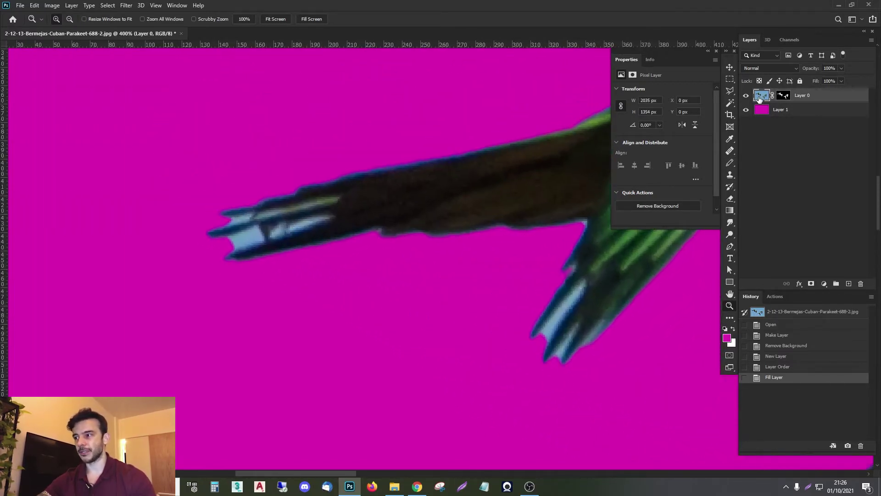
pyautogui.click(783, 95)
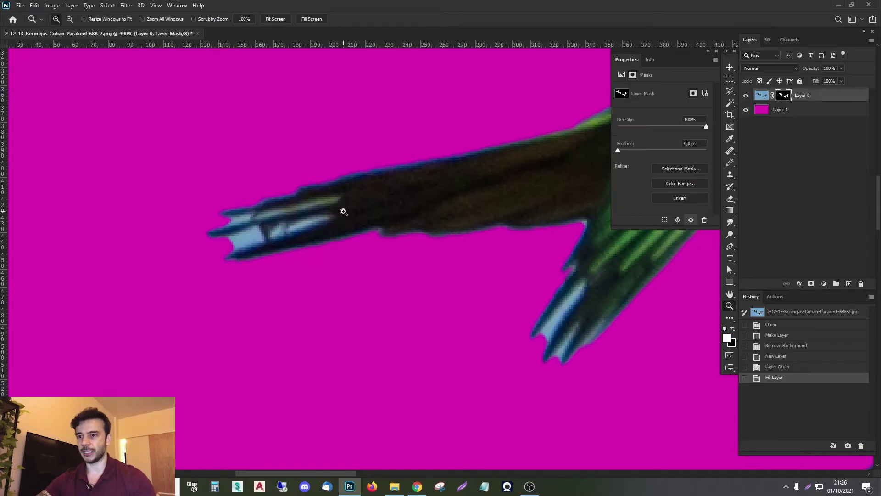
# Step: Mask out the blue fringe at one parakeet's tail tip using a polygonal selection
pyautogui.press('l')
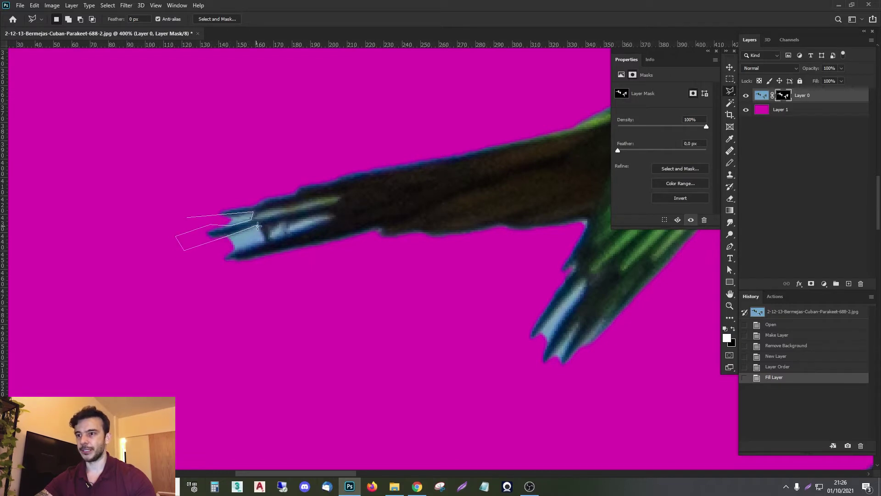
pyautogui.click(195, 267)
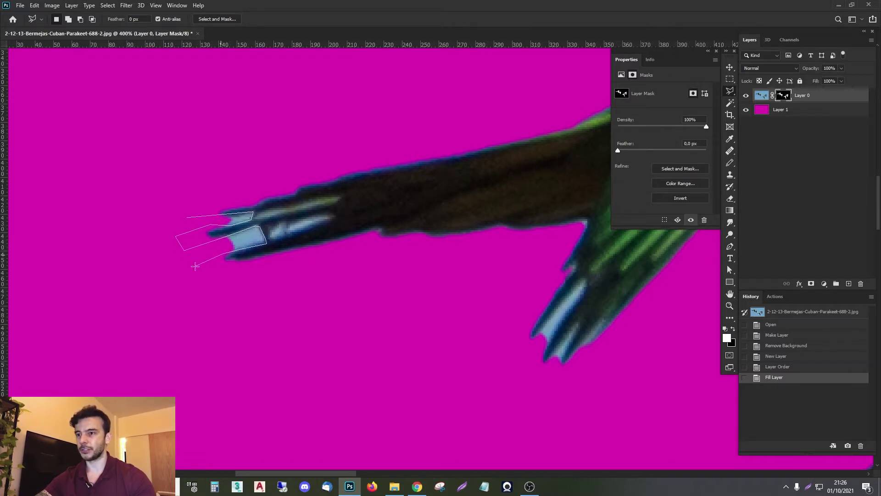
pyautogui.click(163, 268)
pyautogui.click(138, 265)
pyautogui.click(138, 214)
pyautogui.click(187, 217)
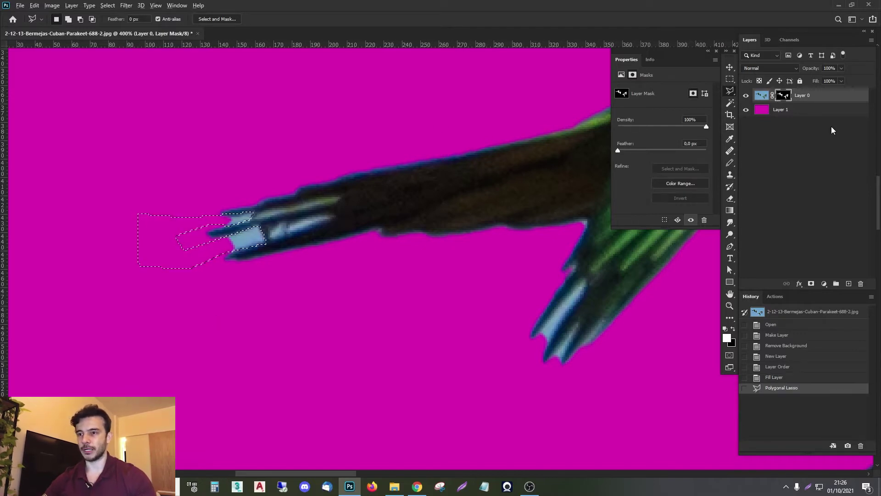
pyautogui.hotkey('alt', 'BackSpace')
pyautogui.hotkey('ctrl', 'z')
pyautogui.hotkey('ctrl', 'BackSpace')
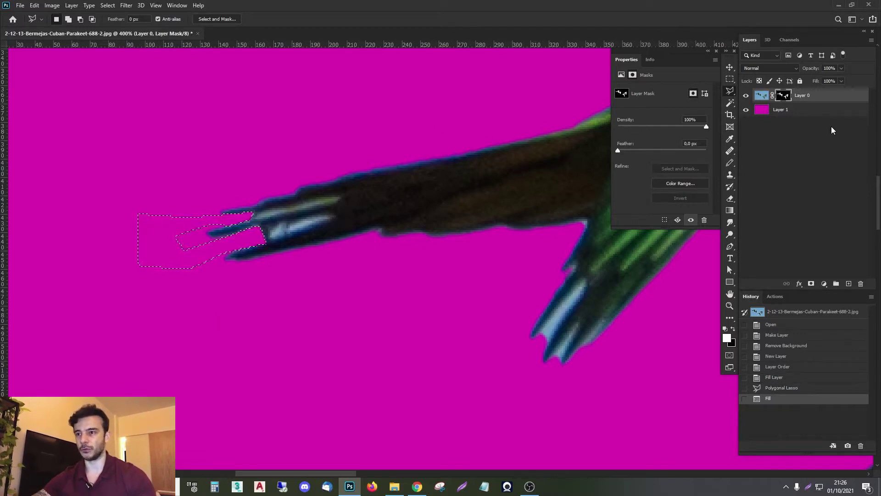
# Step: Deselect and zoom out to bring the parakeets' wings into view
pyautogui.hotkey('ctrl', 'd')
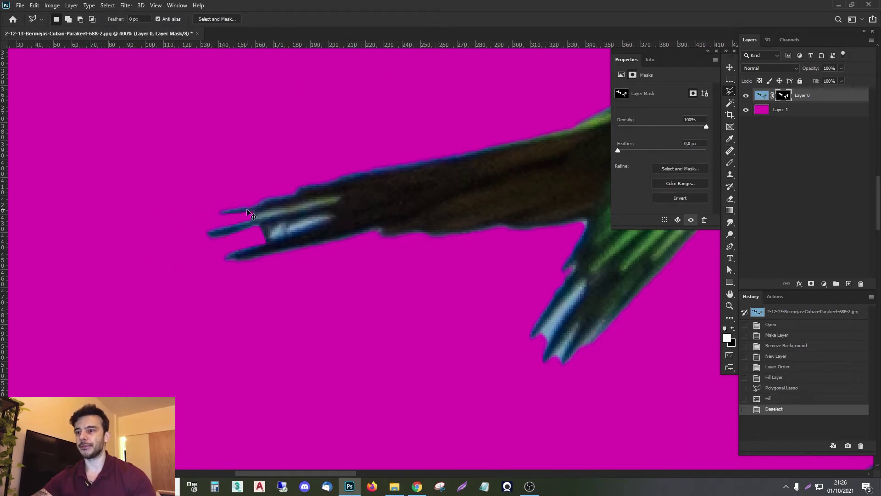
pyautogui.press('z')
pyautogui.keyDown('alt'); pyautogui.click(177, 190); pyautogui.keyUp('alt')
pyautogui.moveTo(295, 187); pyautogui.dragTo(159, 133)
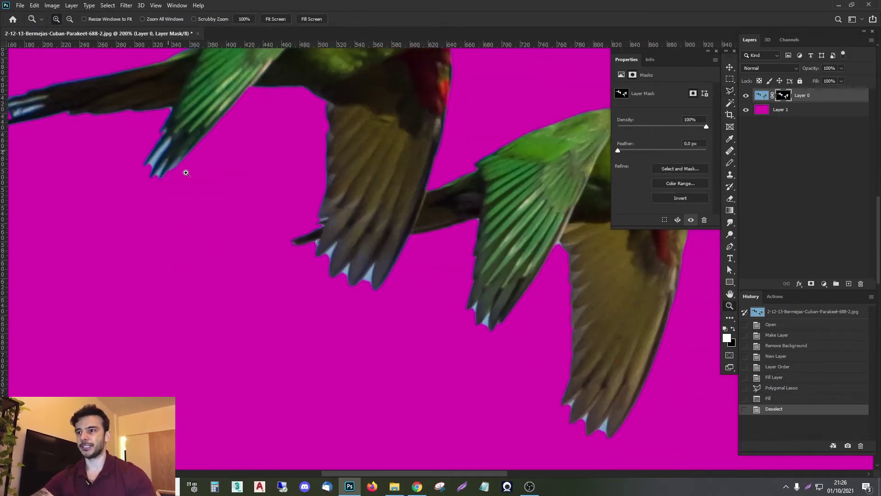
# Step: Inspect the parakeets' wing and head edges, centring the first parakeet's head
pyautogui.keyDown('alt'); pyautogui.click(271, 173); pyautogui.keyUp('alt')
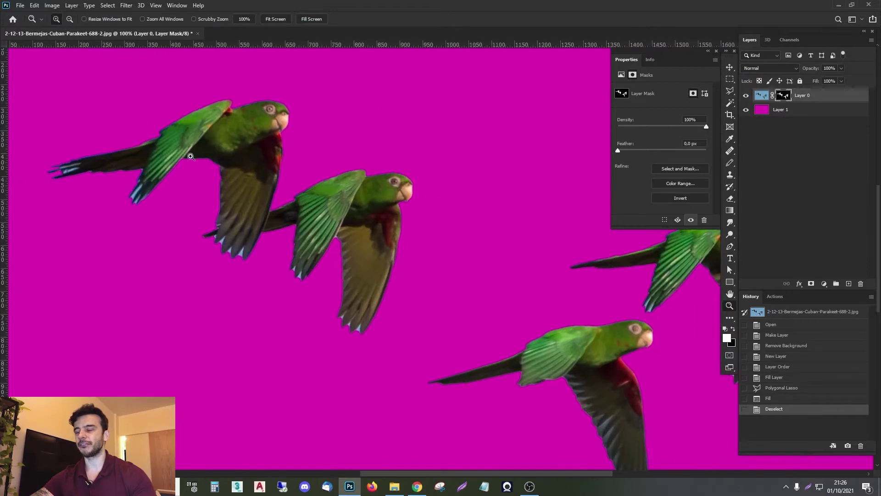
pyautogui.moveTo(419, 180)
pyautogui.mouseDown()
pyautogui.moveTo(260, 188)
pyautogui.moveTo(285, 174)
pyautogui.mouseUp()
pyautogui.click(260, 189)
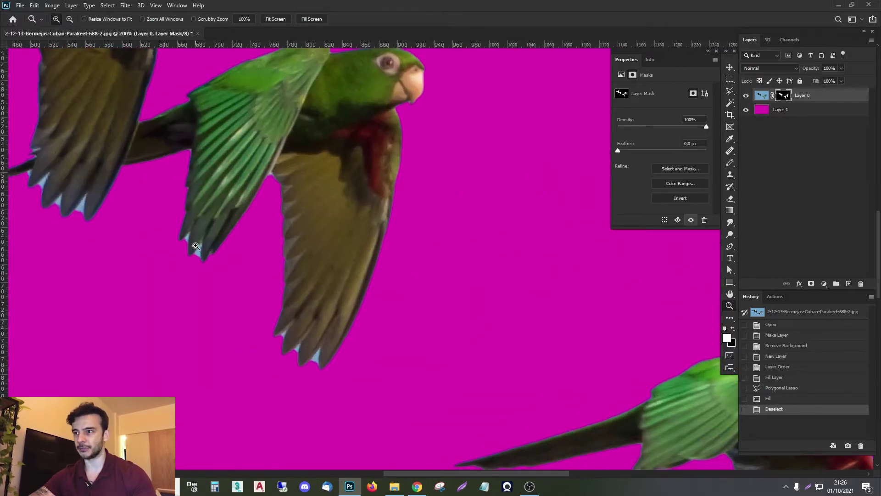
pyautogui.moveTo(196, 246); pyautogui.dragTo(337, 232)
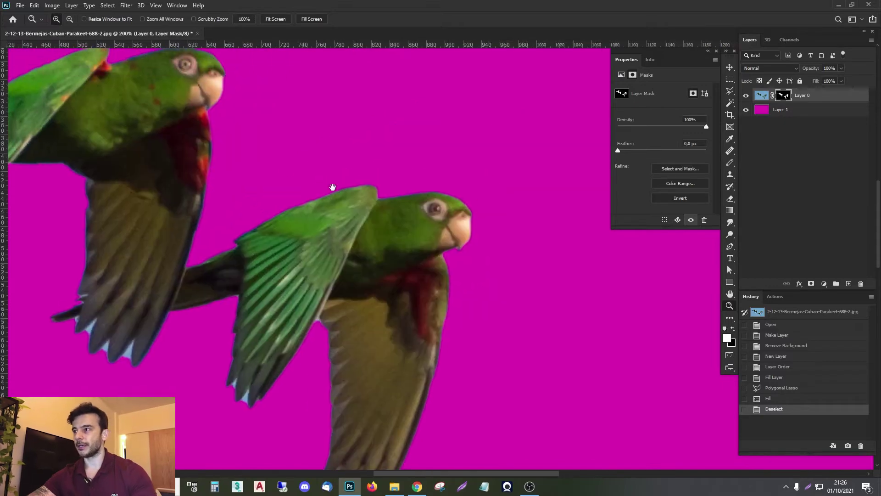
pyautogui.moveTo(332, 187); pyautogui.dragTo(537, 348)
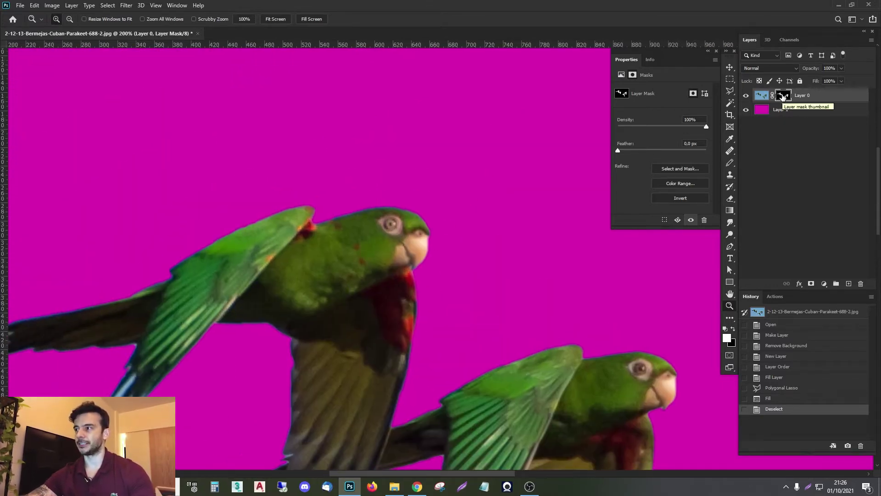
# Step: Disable the mask to show the original sky, then close the document without saving
pyautogui.keyDown('shift'); pyautogui.click(782, 96); pyautogui.keyUp('shift')
pyautogui.keyDown('alt'); pyautogui.click(326, 165); pyautogui.keyUp('alt')
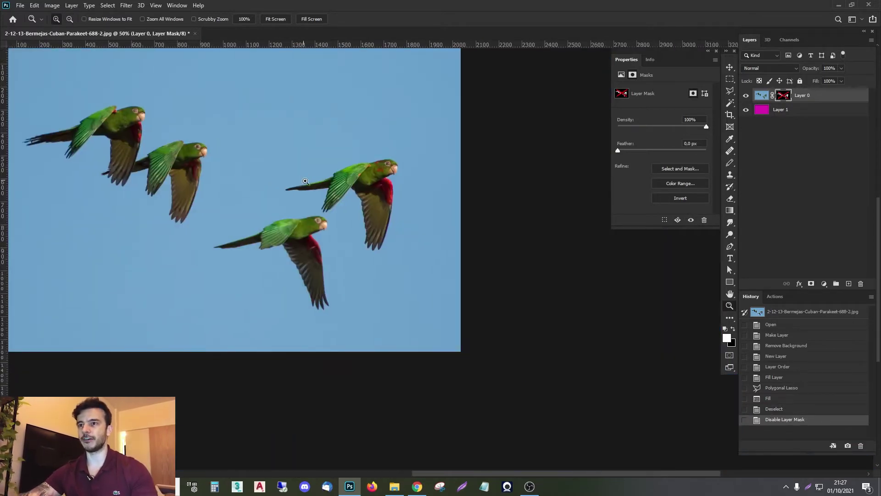
pyautogui.click(195, 33)
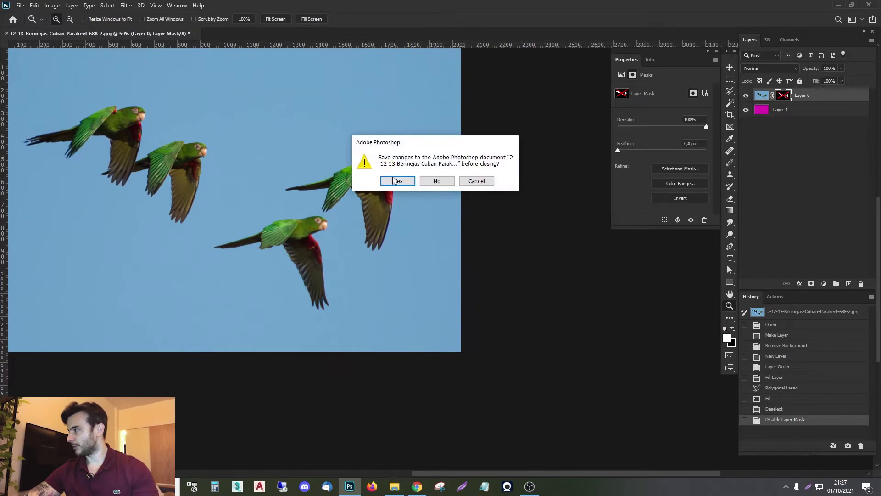
pyautogui.click(439, 180)
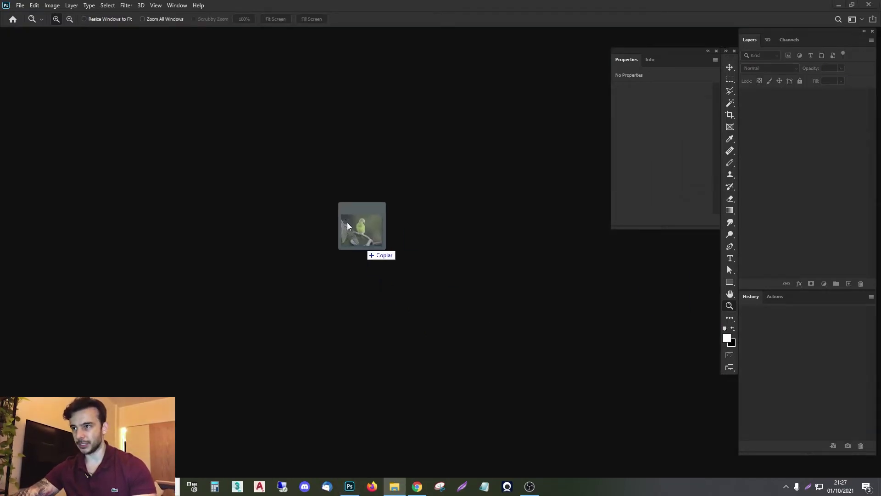
# Step: Open the perched parakeet photo and convert its Background into Layer 0
pyautogui.moveTo(347, 222); pyautogui.dragTo(370, 258)
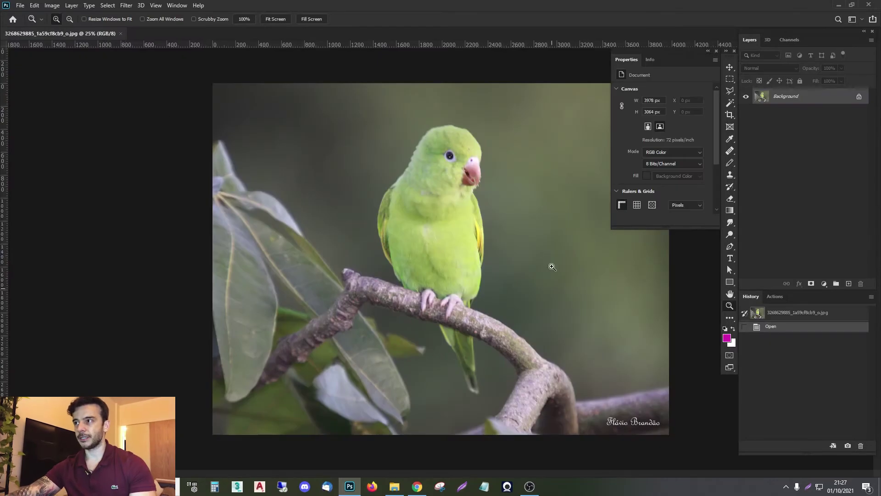
pyautogui.click(716, 52)
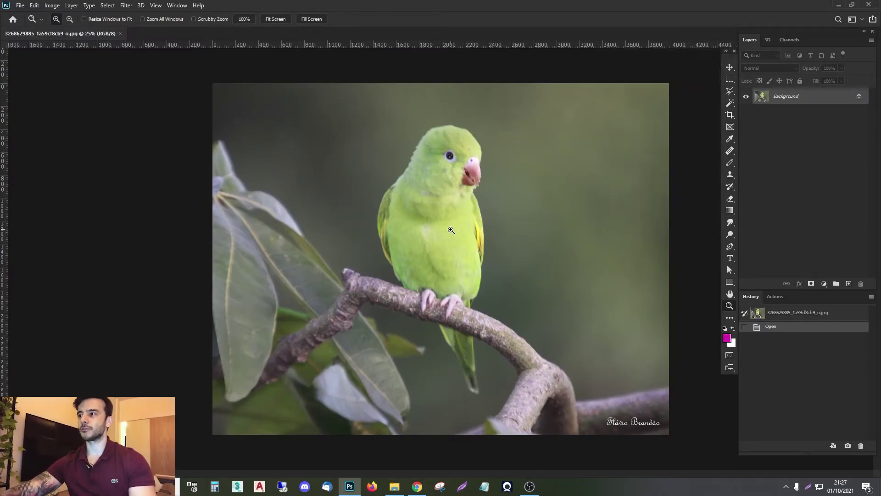
pyautogui.doubleClick(781, 96)
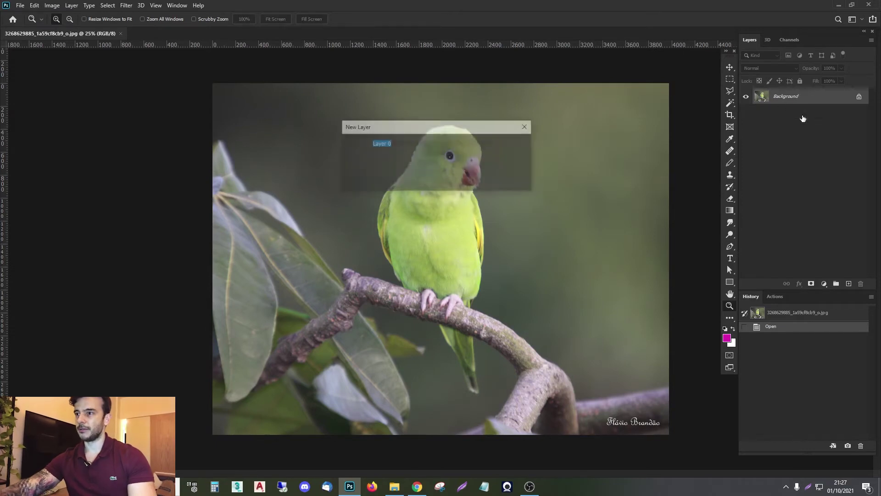
pyautogui.click(514, 144)
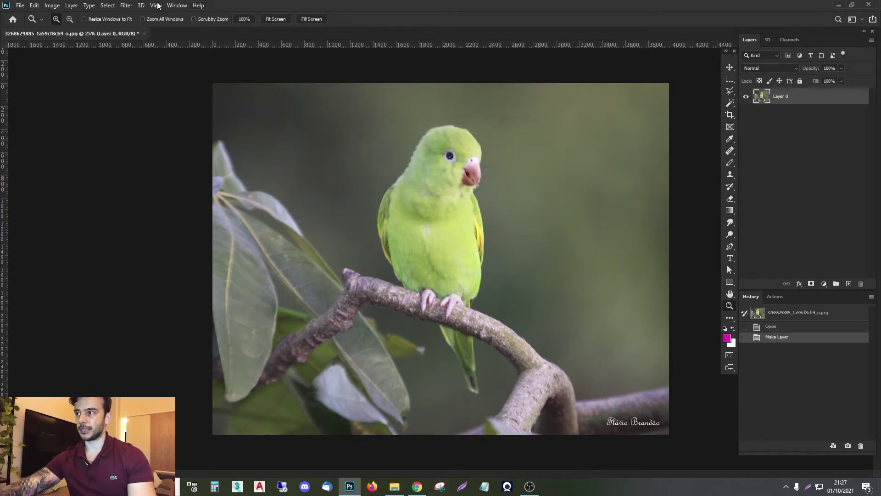
# Step: Run Remove Background on the perched parakeet from the Properties panel
pyautogui.click(176, 6)
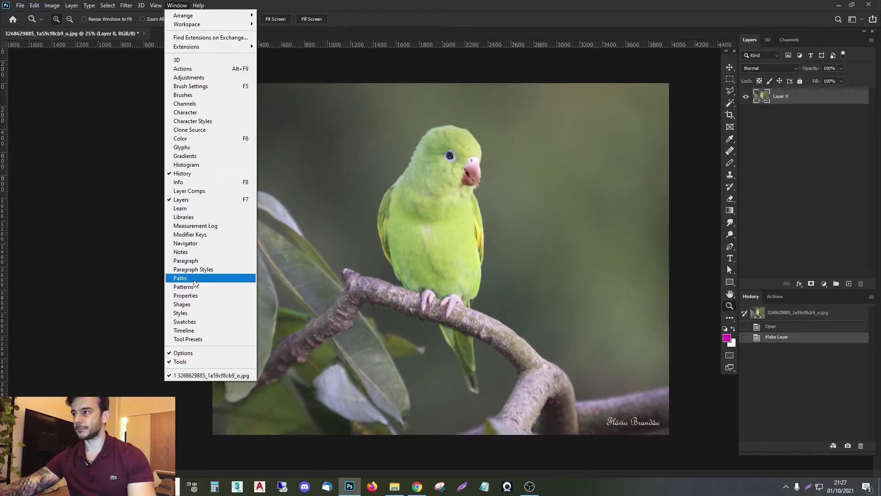
pyautogui.click(191, 295)
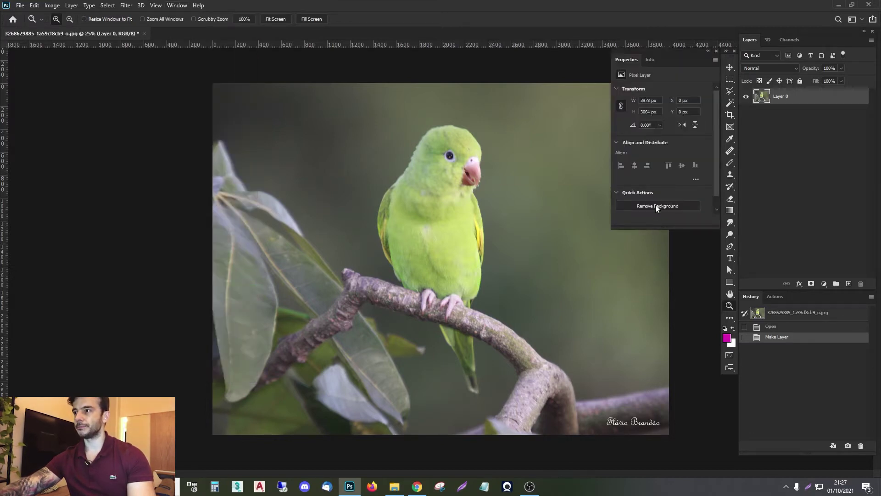
pyautogui.click(655, 206)
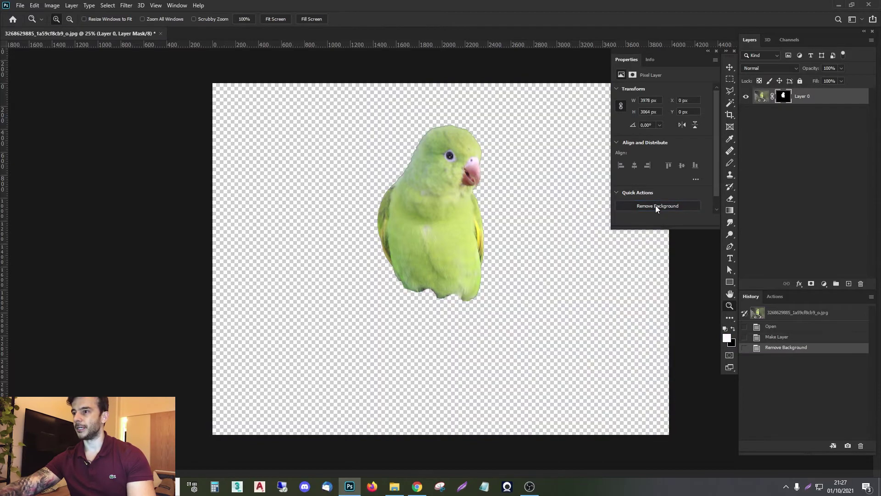
# Step: Toggle the parakeet's mask on and off, show it as a red overlay, then disable it
pyautogui.keyDown('shift'); pyautogui.click(783, 98); pyautogui.keyUp('shift')
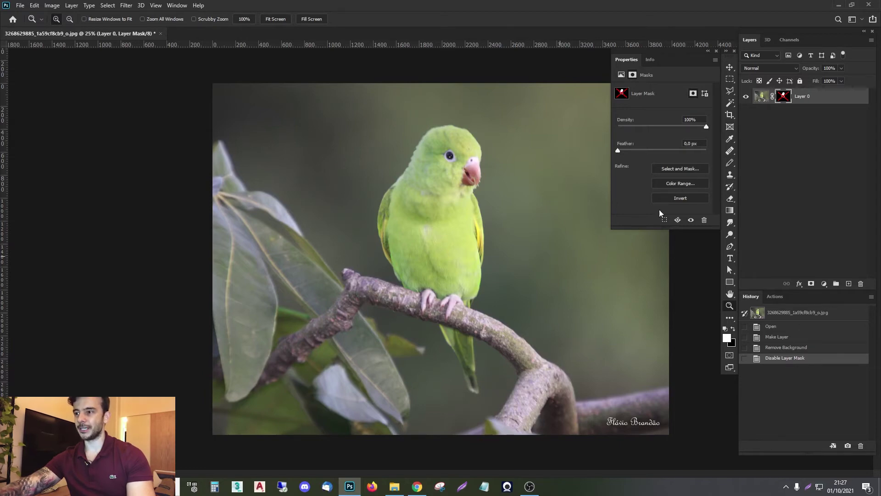
pyautogui.keyDown('shift'); pyautogui.click(783, 98); pyautogui.keyUp('shift')
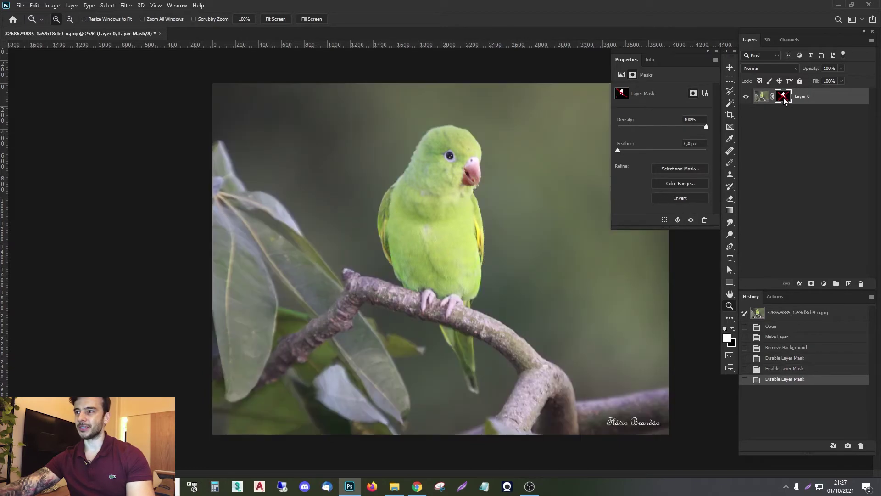
pyautogui.keyDown('shift'); pyautogui.click(785, 100); pyautogui.keyUp('shift')
pyautogui.keyDown('shift'); pyautogui.click(785, 100); pyautogui.keyUp('shift')
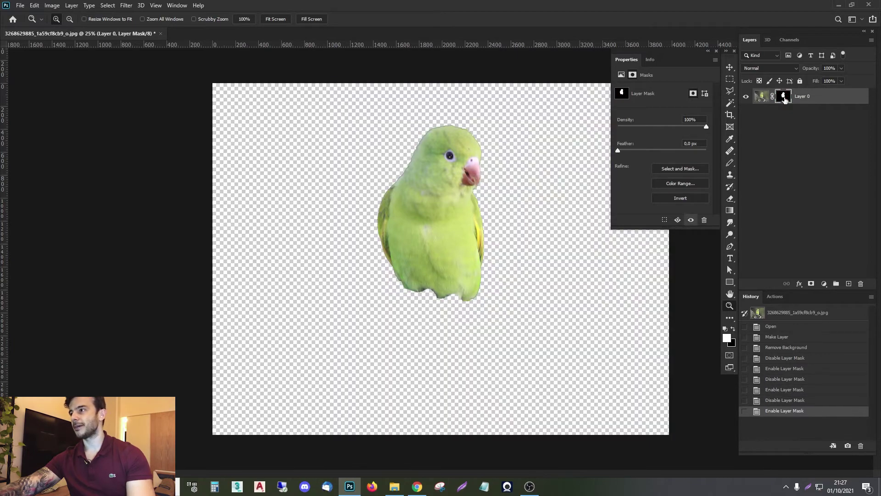
pyautogui.keyDown('shift'); pyautogui.click(784, 100); pyautogui.keyUp('shift')
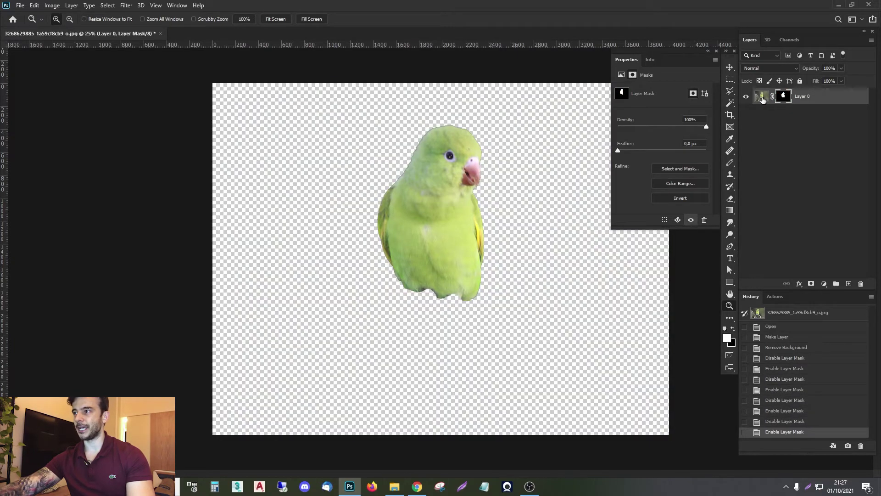
pyautogui.click(763, 100)
pyautogui.keyDown('shift'); pyautogui.click(782, 99); pyautogui.keyUp('shift')
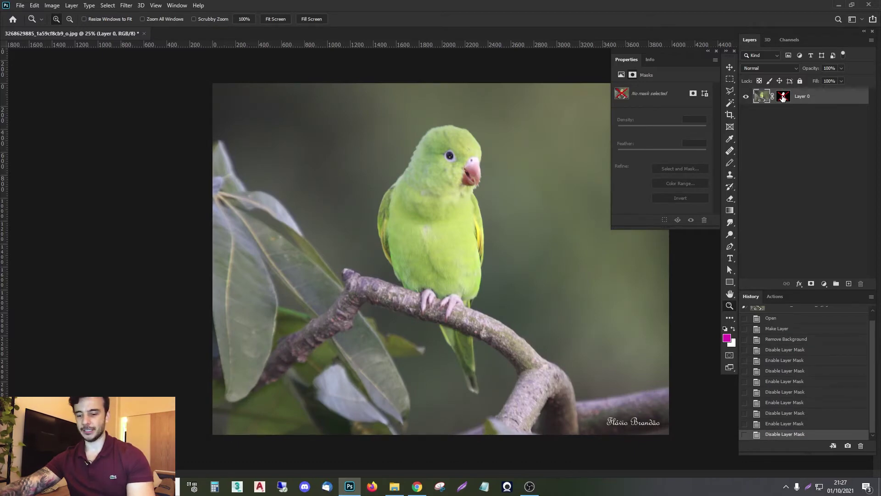
pyautogui.keyDown('shift'); pyautogui.click(783, 98); pyautogui.keyUp('shift')
pyautogui.keyDown('alt'); pyautogui.keyDown('shift'); pyautogui.click(783, 97); pyautogui.keyUp('shift'); pyautogui.keyUp('alt')
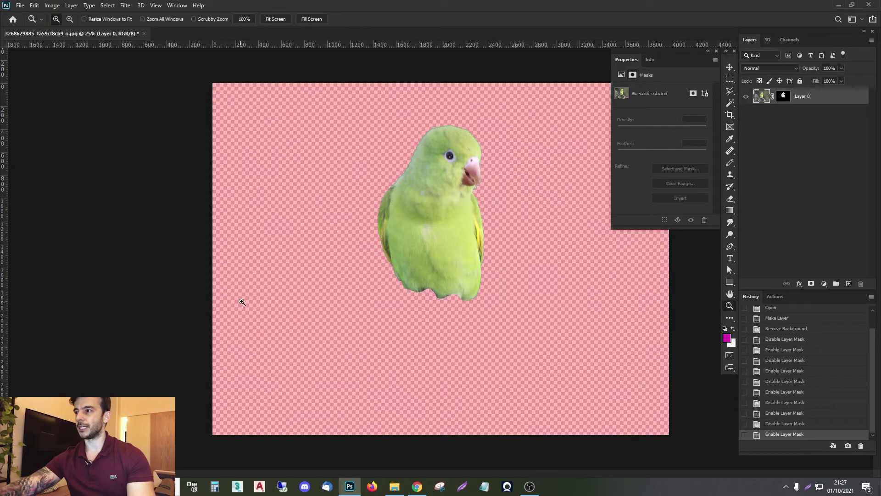
pyautogui.keyDown('shift'); pyautogui.click(783, 96); pyautogui.keyUp('shift')
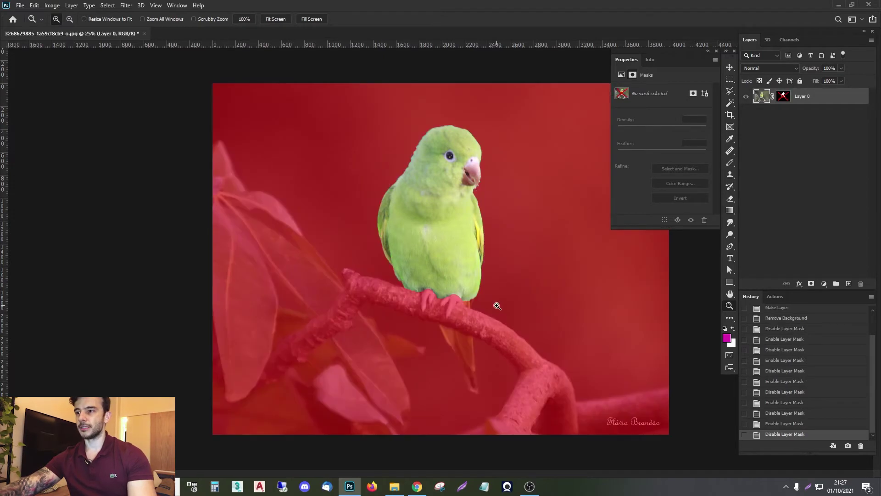
# Step: Zoom in and outline the parakeet's left foot and lower belly with the Polygonal Lasso
pyautogui.scroll(3, 459, 307)
pyautogui.scroll(2, 459, 307)
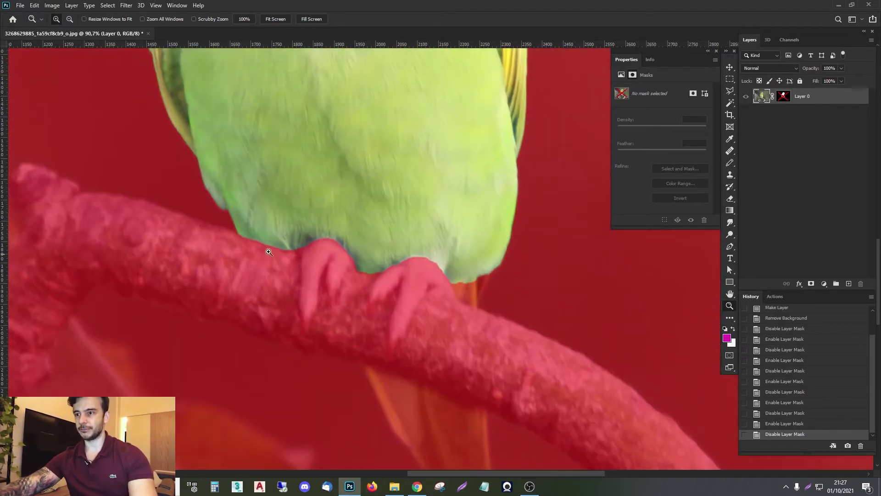
pyautogui.scroll(1, 313, 231)
pyautogui.press('l')
pyautogui.click(278, 203)
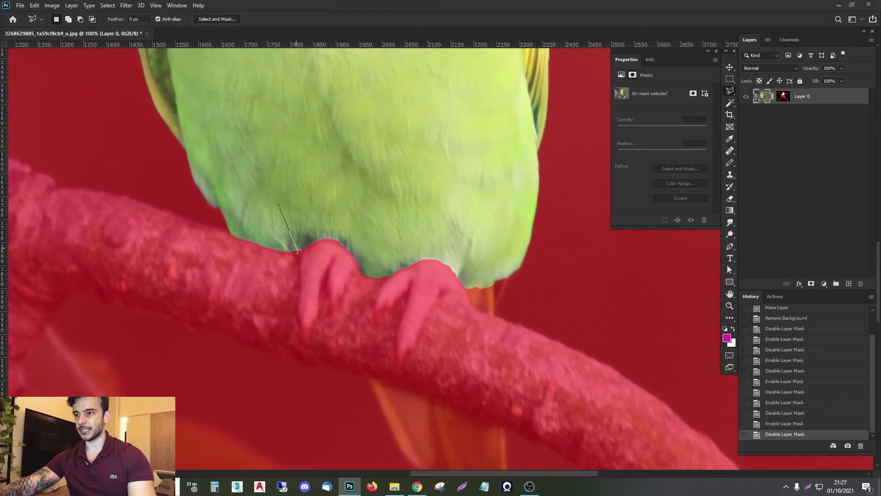
pyautogui.click(301, 263)
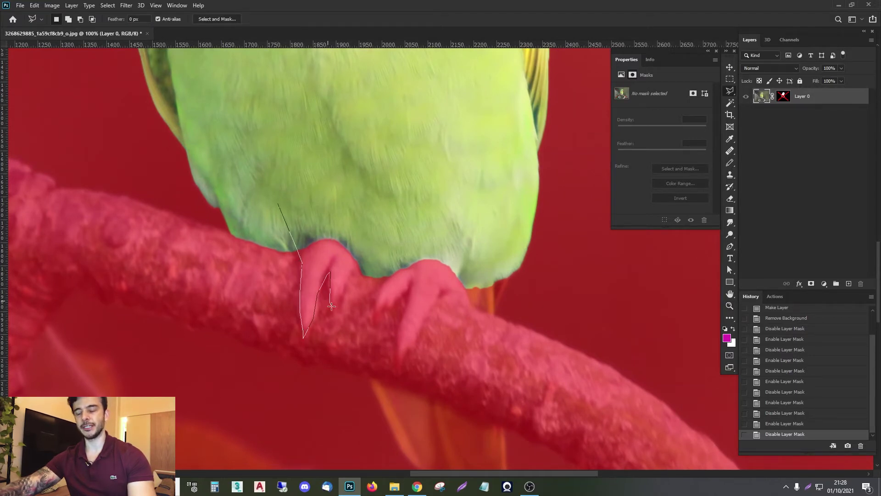
pyautogui.click(333, 323)
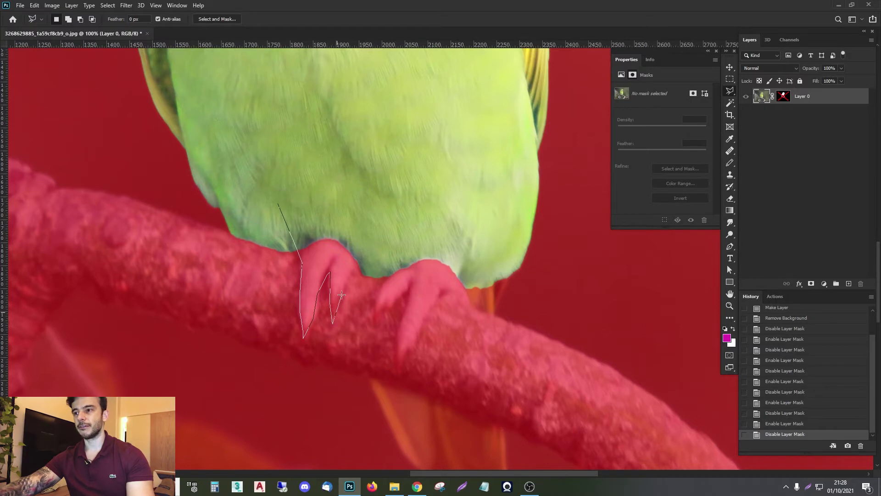
pyautogui.doubleClick(370, 213)
pyautogui.keyDown('shift'); pyautogui.click(400, 269); pyautogui.keyUp('shift')
# Step: Add a second polygonal selection around the parakeet's right foot and toes
pyautogui.click(376, 293)
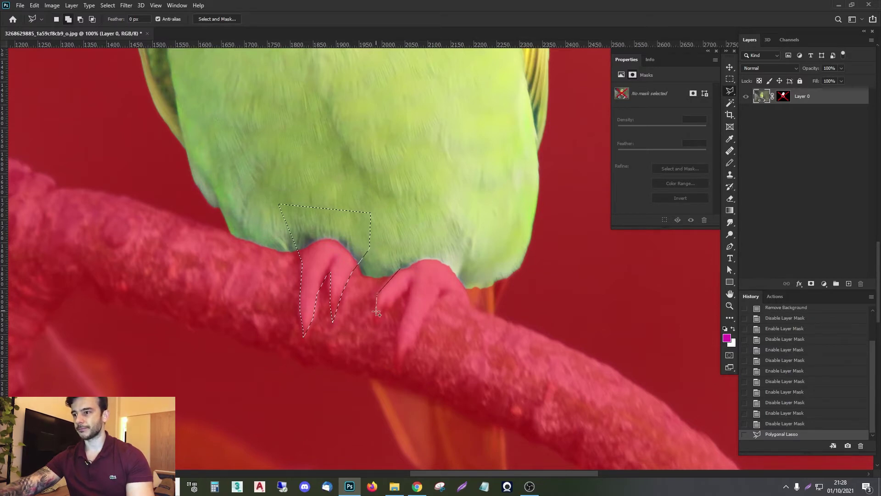
pyautogui.click(410, 285)
pyautogui.click(397, 371)
pyautogui.click(416, 351)
pyautogui.click(441, 293)
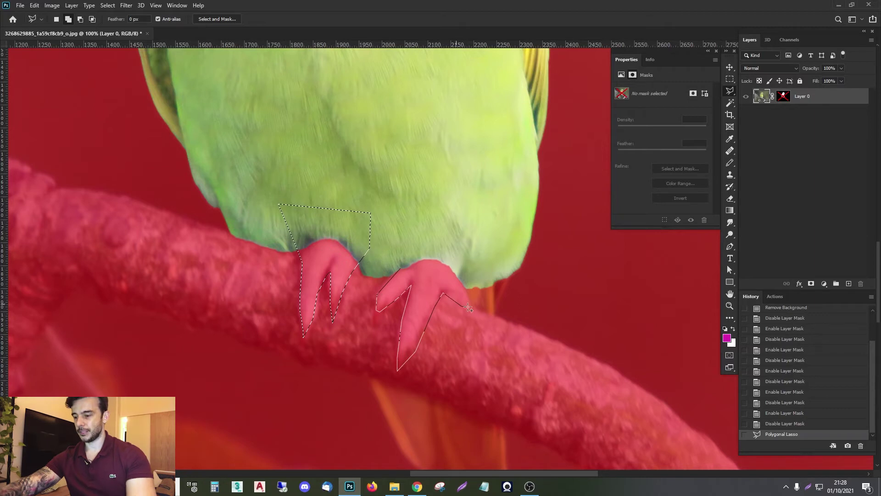
pyautogui.click(471, 306)
pyautogui.click(460, 258)
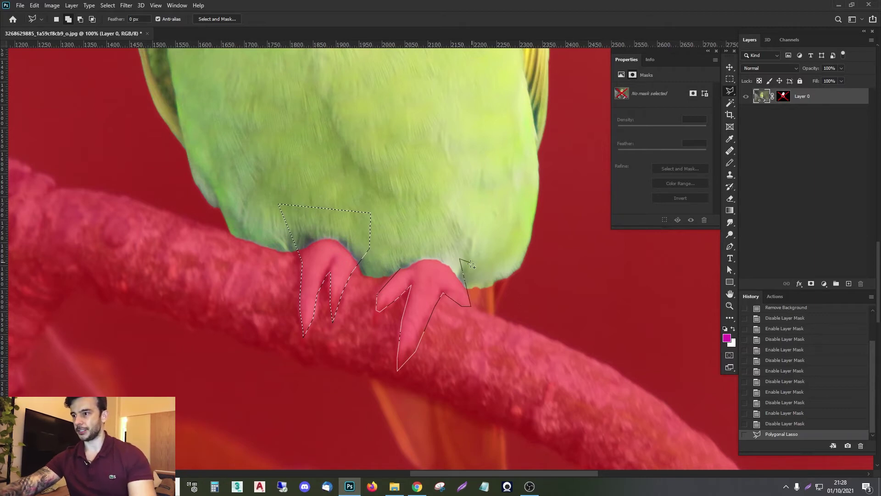
pyautogui.press('BackSpace')
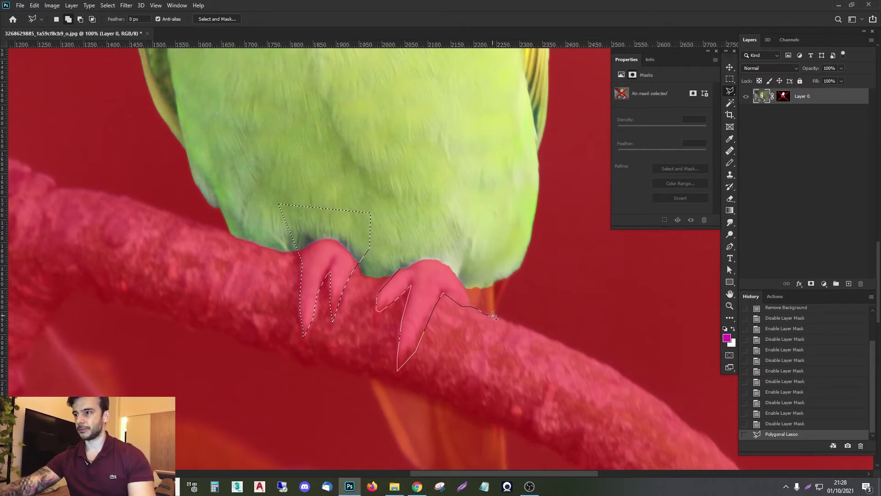
pyautogui.click(492, 316)
pyautogui.click(514, 271)
pyautogui.click(510, 243)
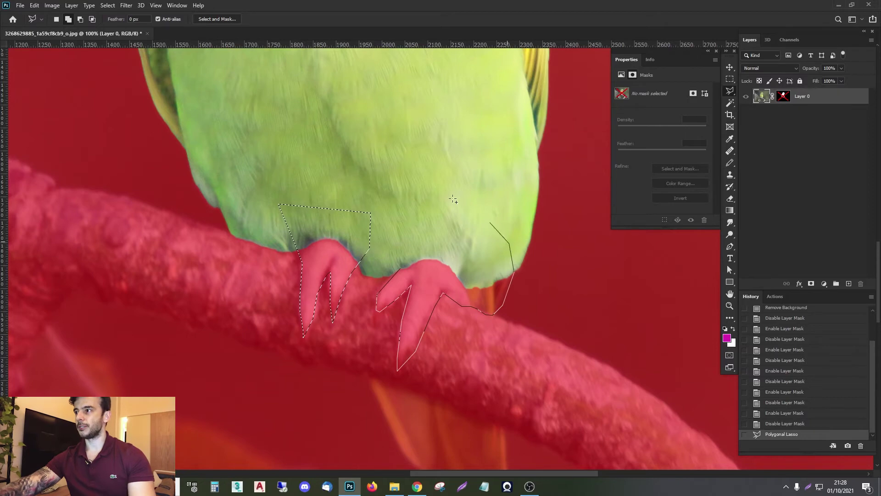
pyautogui.doubleClick(392, 162)
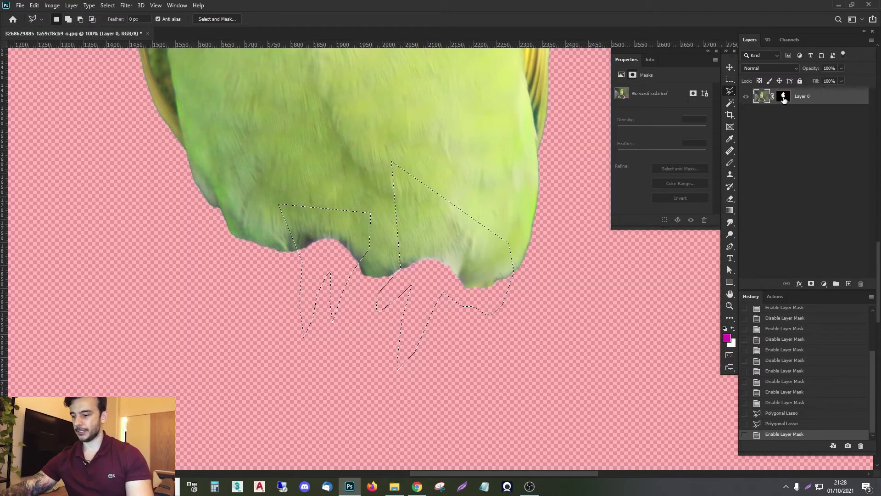
# Step: Fill the feet selection white on the layer mask to restore them, then deselect
pyautogui.click(783, 98)
pyautogui.hotkey('ctrl', 'BackSpace')
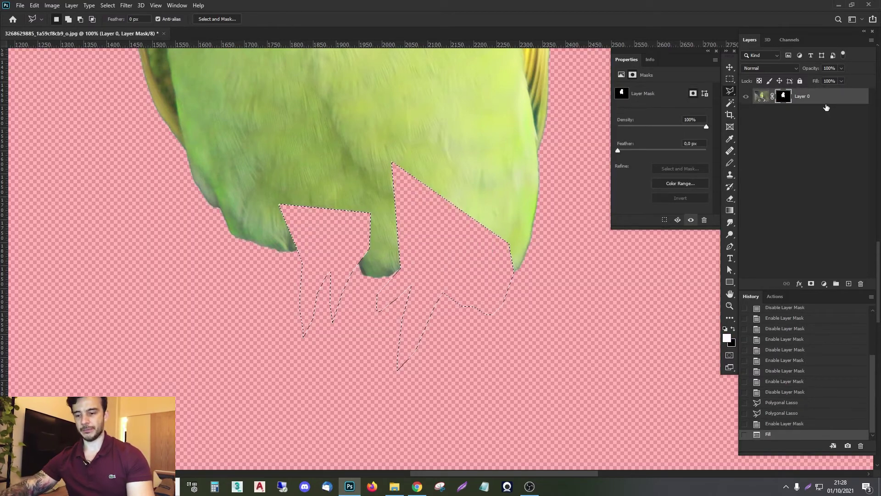
pyautogui.hotkey('ctrl', 'z')
pyautogui.hotkey('ctrl', 'shift', 'z')
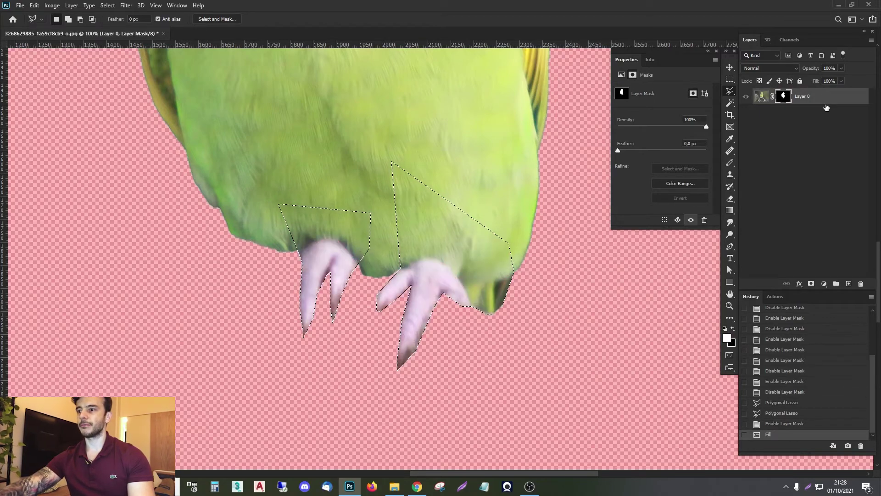
pyautogui.hotkey('ctrl', 'd')
# Step: Zoom out, close the parakeet document without saving, and return to the file browser
pyautogui.press('z')
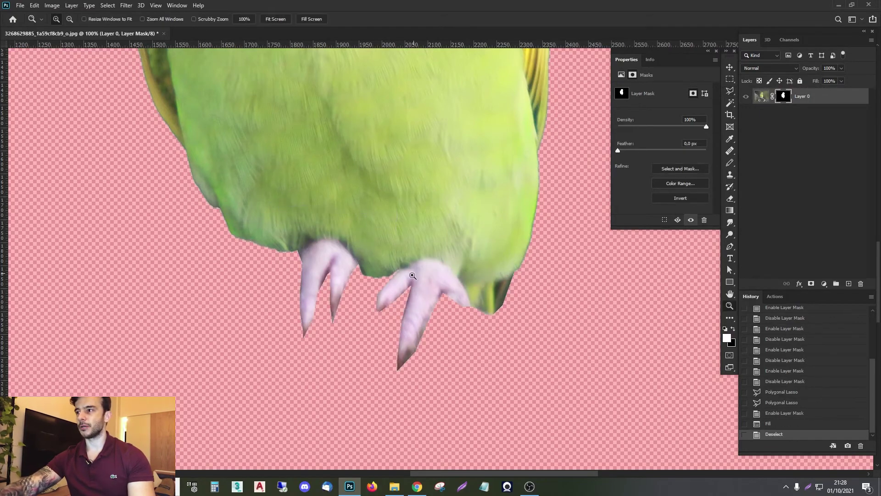
pyautogui.keyDown('alt'); pyautogui.click(438, 178); pyautogui.keyUp('alt')
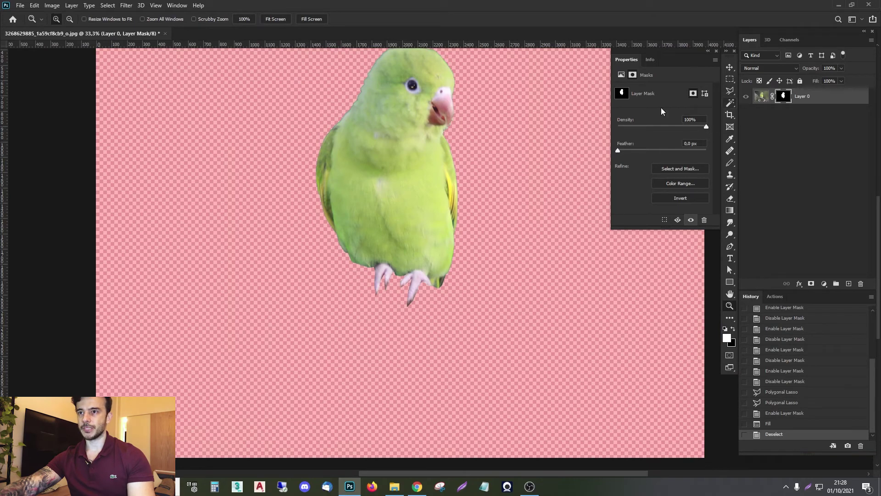
pyautogui.click(166, 34)
pyautogui.click(439, 183)
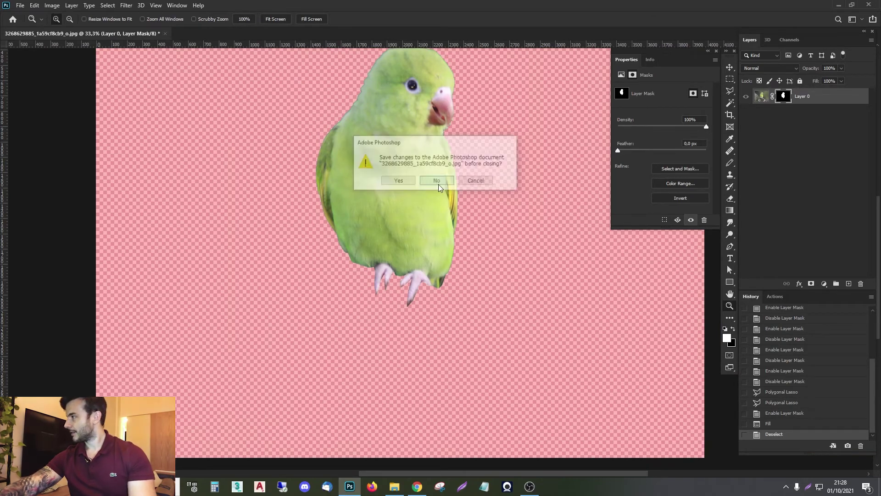
pyautogui.click(395, 487)
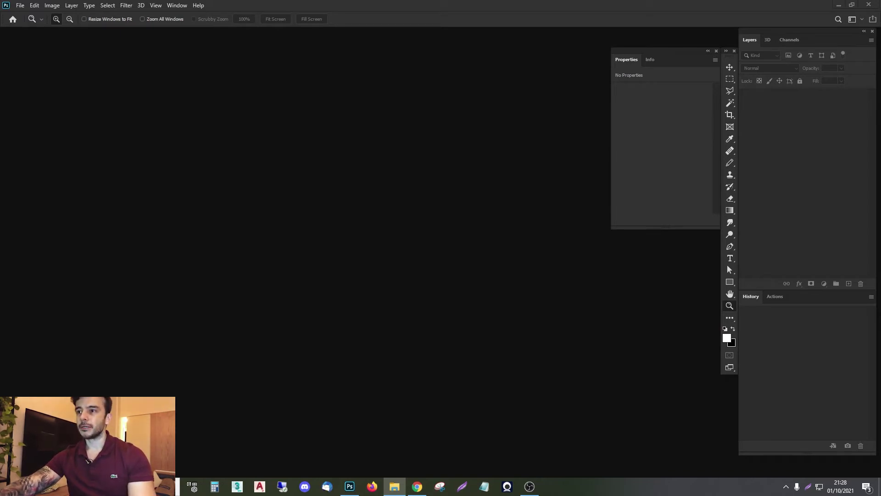
# Step: Open the egret photo, convert its Background to Layer 0, and apply Remove Background
pyautogui.moveTo(356, 217); pyautogui.dragTo(358, 219)
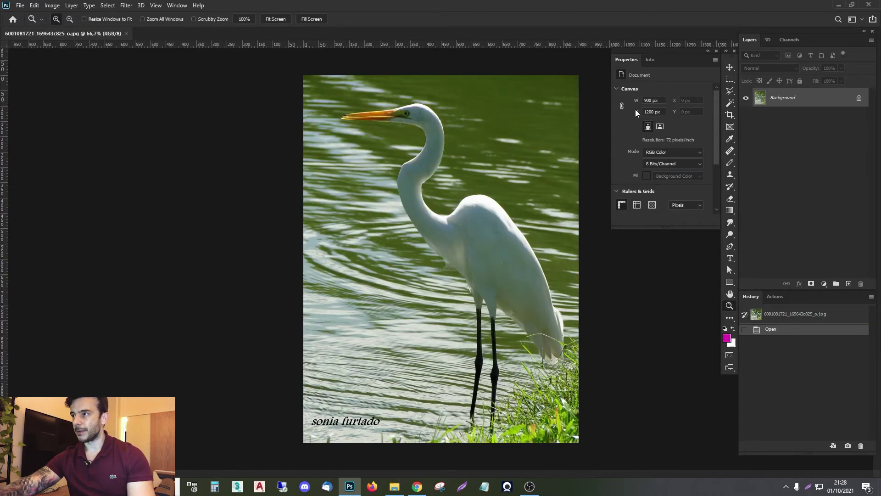
pyautogui.click(708, 51)
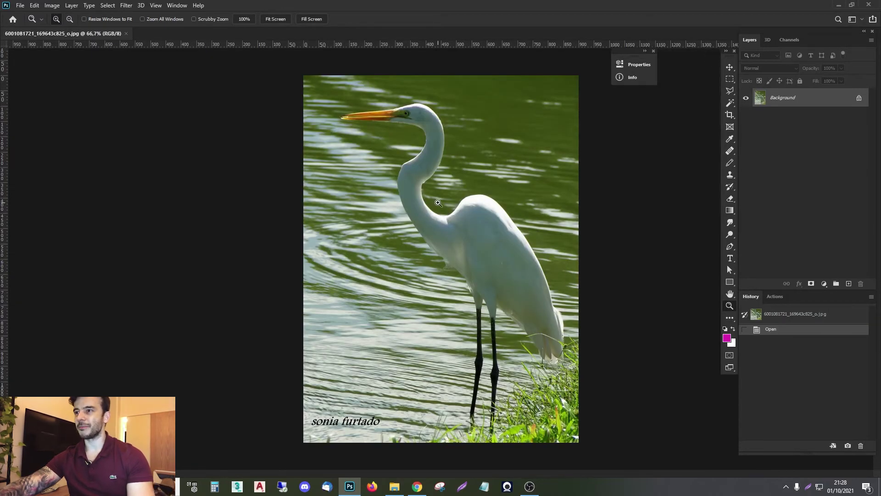
pyautogui.doubleClick(759, 98)
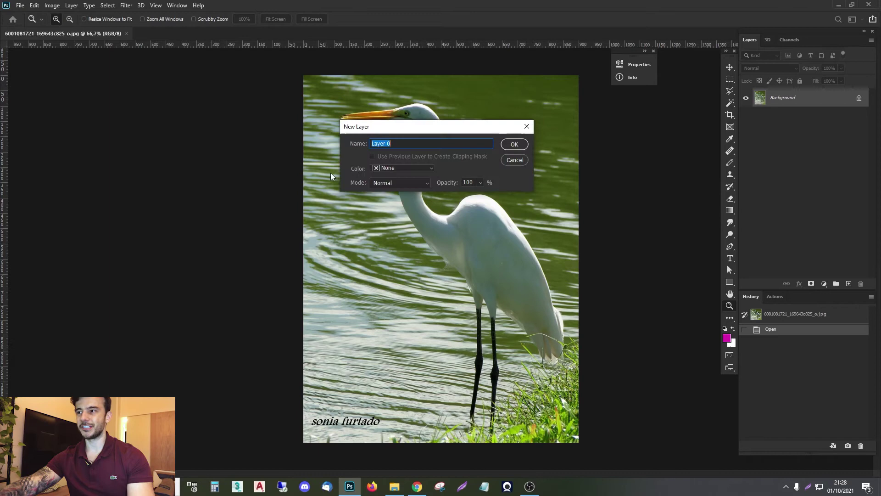
pyautogui.click(513, 145)
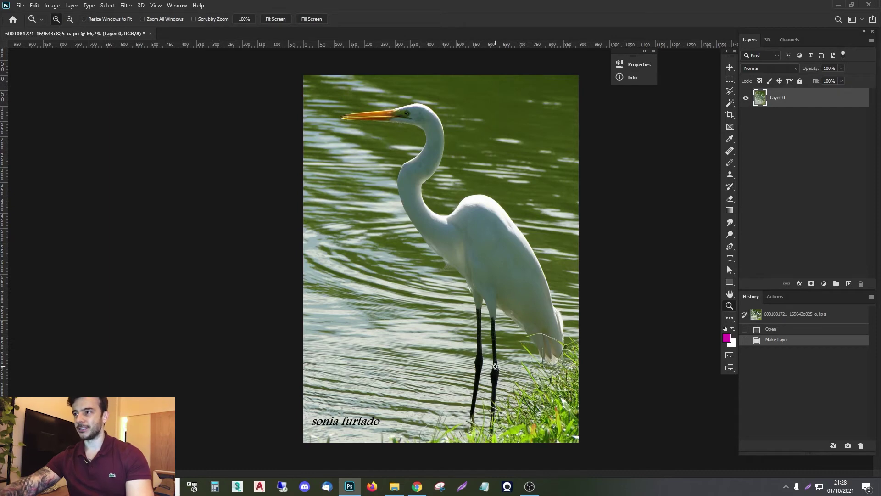
pyautogui.click(638, 66)
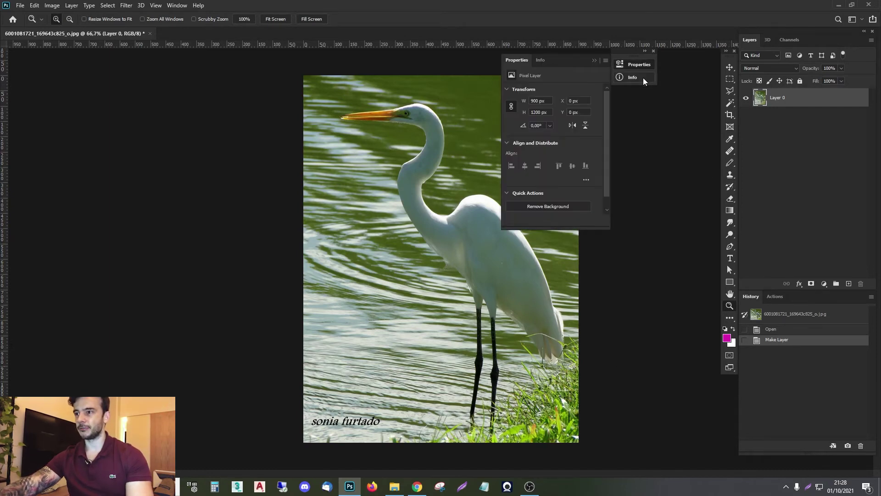
pyautogui.click(557, 206)
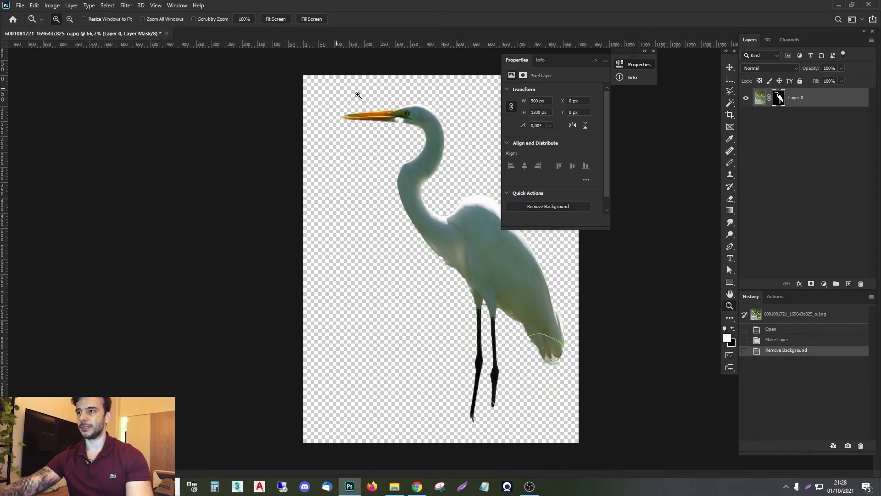
# Step: Fill the gap under the egret's eye into the mask using a polygonal lasso selection
pyautogui.click(594, 61)
pyautogui.moveTo(472, 90); pyautogui.dragTo(338, 135)
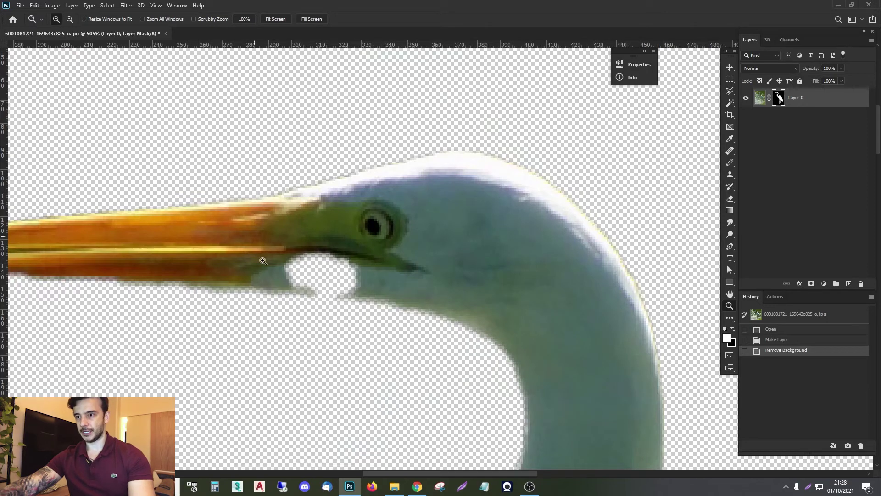
pyautogui.press('l')
pyautogui.click(281, 293)
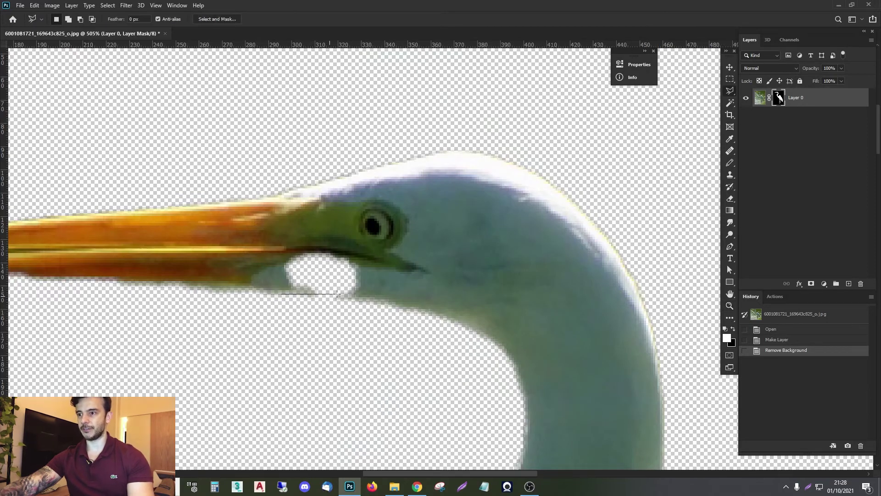
pyautogui.click(357, 296)
pyautogui.click(388, 251)
pyautogui.click(361, 212)
pyautogui.click(281, 216)
pyautogui.doubleClick(237, 237)
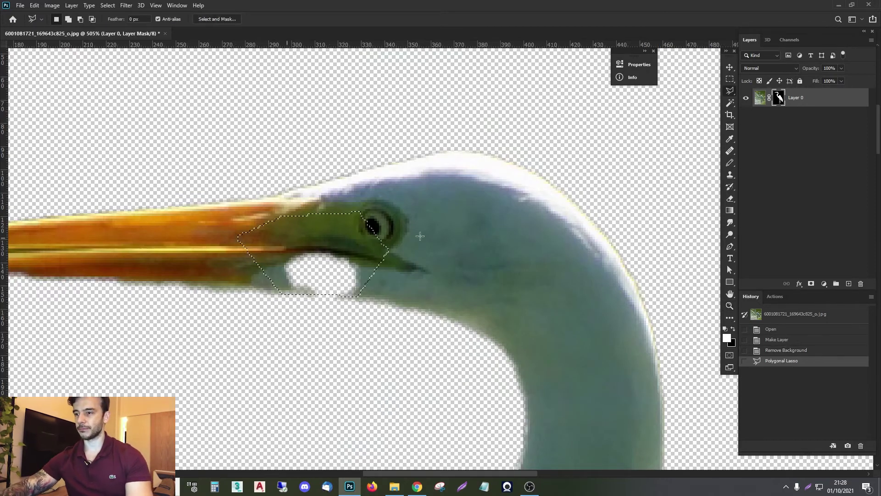
pyautogui.hotkey('alt', 'BackSpace')
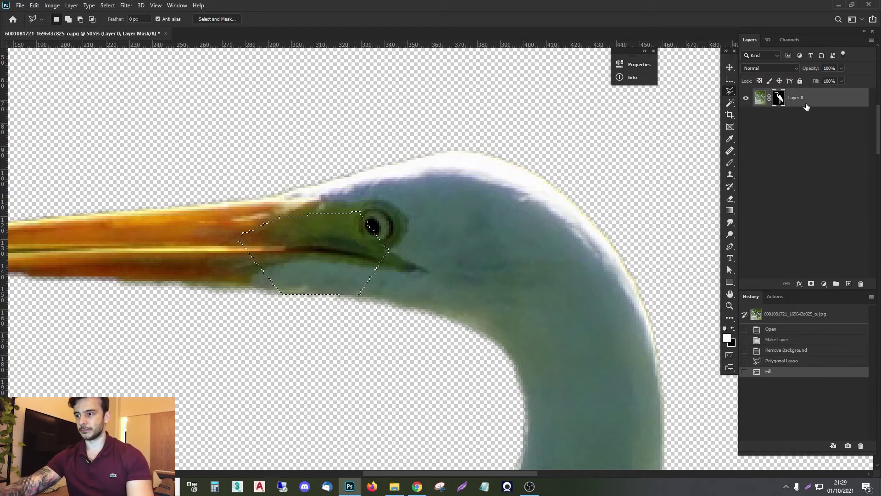
pyautogui.hotkey('ctrl', 'd')
# Step: Zoom out and pan to show the egret's lower body and legs
pyautogui.press('z')
pyautogui.scroll(-3, 476, 352)
pyautogui.scroll(-2, 476, 351)
pyautogui.moveTo(477, 351)
pyautogui.mouseDown()
pyautogui.moveTo(418, 252)
pyautogui.moveTo(222, 403)
pyautogui.moveTo(223, 221)
pyautogui.moveTo(248, 225)
pyautogui.mouseUp()
pyautogui.scroll(-1, 248, 225)
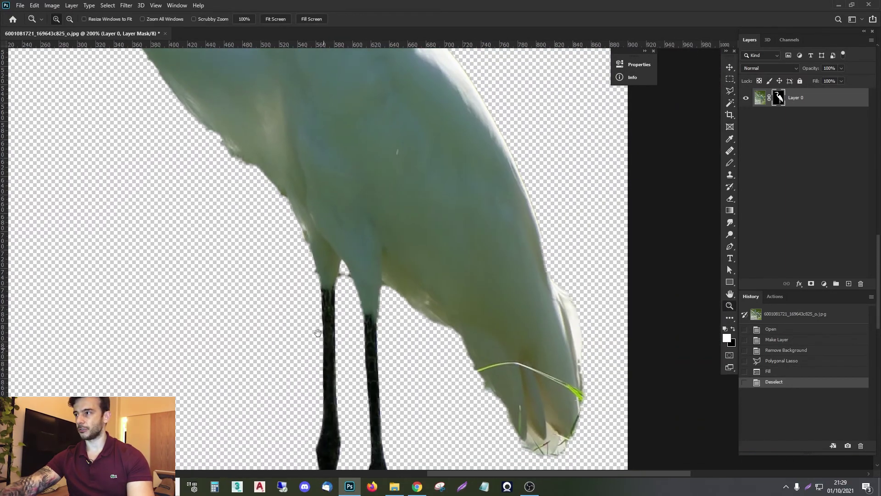
pyautogui.moveTo(284, 294)
pyautogui.mouseDown()
pyautogui.moveTo(257, 163)
pyautogui.moveTo(308, 108)
pyautogui.mouseUp()
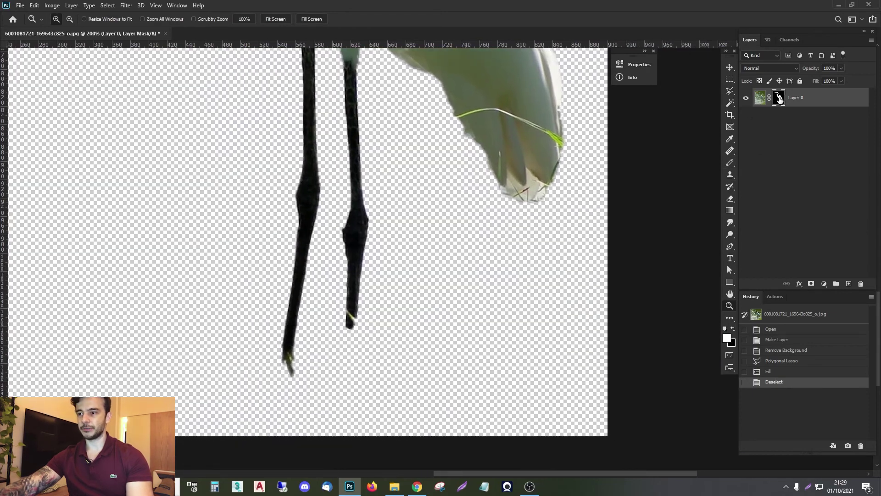
# Step: Toggle the egret's mask on and off to compare, leaving it disabled
pyautogui.keyDown('shift'); pyautogui.click(779, 99); pyautogui.keyUp('shift')
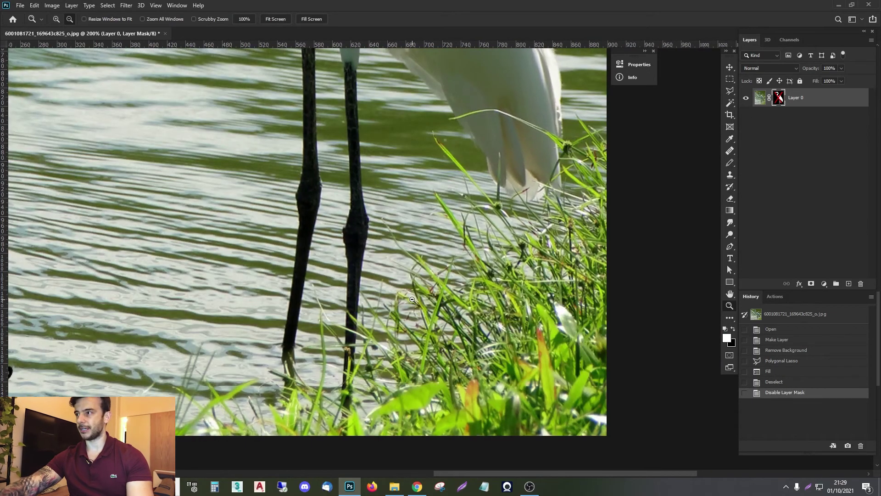
pyautogui.scroll(-1, 363, 353)
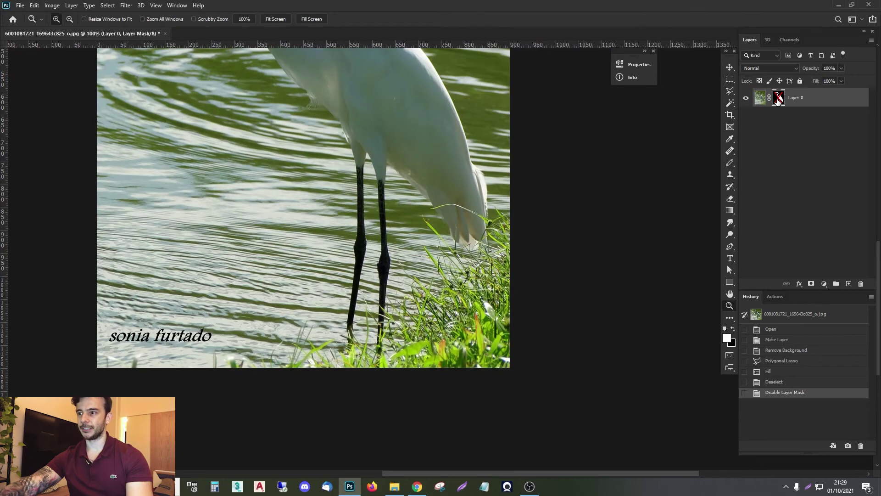
pyautogui.keyDown('shift'); pyautogui.click(778, 100); pyautogui.keyUp('shift')
pyautogui.keyDown('shift'); pyautogui.click(778, 101); pyautogui.keyUp('shift')
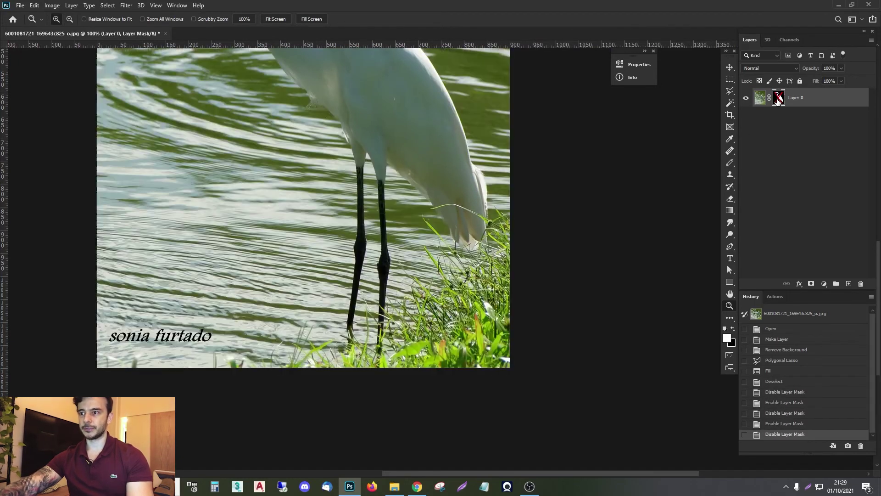
# Step: Close the egret document through the save prompt and open tucano.jpg
pyautogui.click(435, 180)
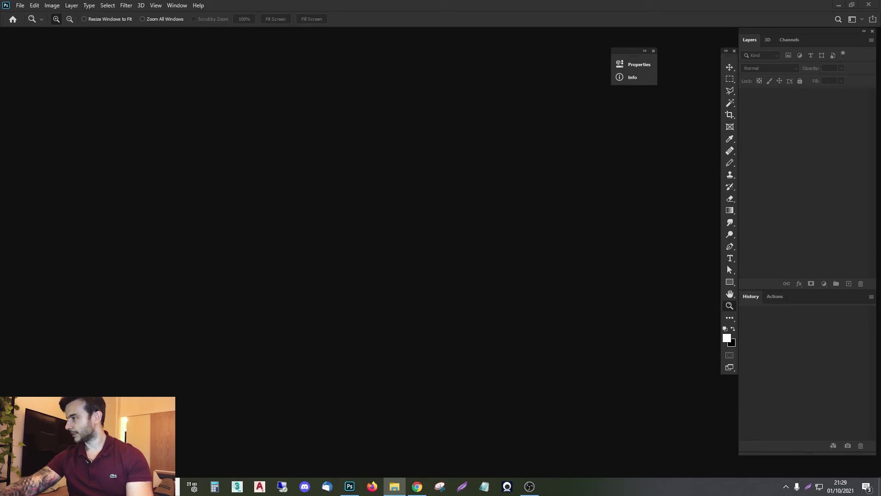
pyautogui.moveTo(420, 353); pyautogui.dragTo(329, 295)
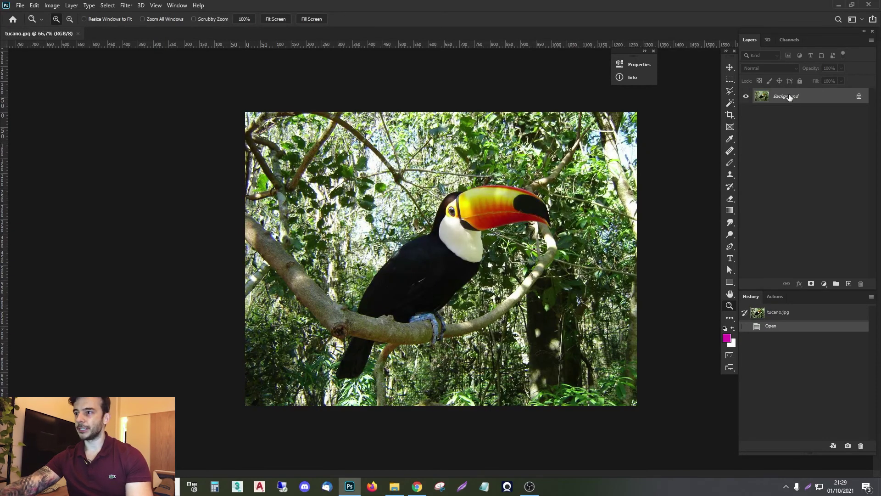
# Step: Convert the toucan's Background to Layer 0 and apply Remove Background, moving Properties aside
pyautogui.doubleClick(789, 97)
pyautogui.click(513, 145)
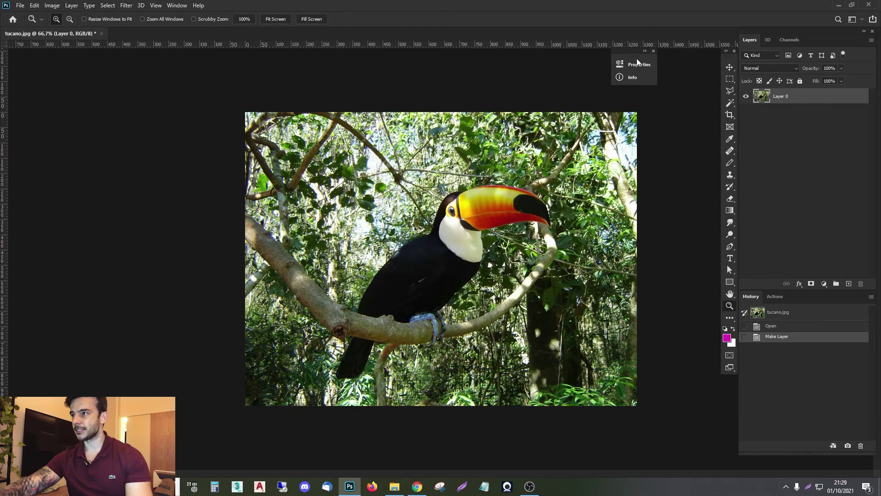
pyautogui.click(637, 63)
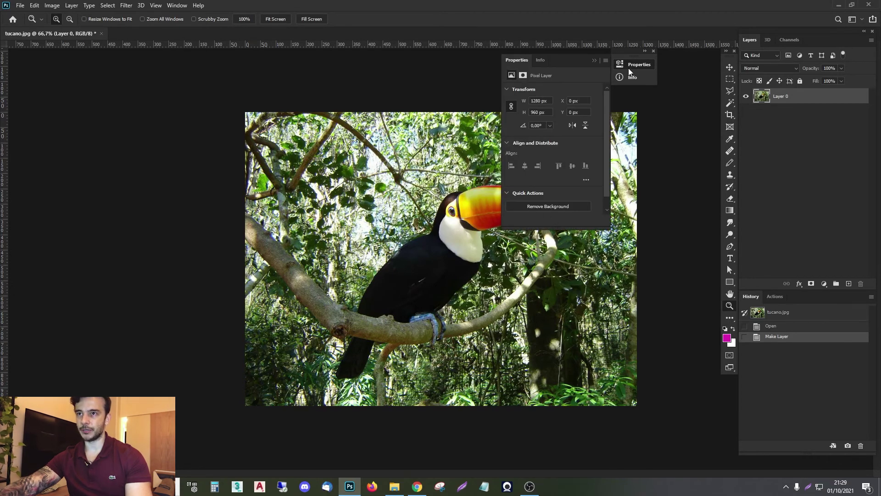
pyautogui.click(177, 6)
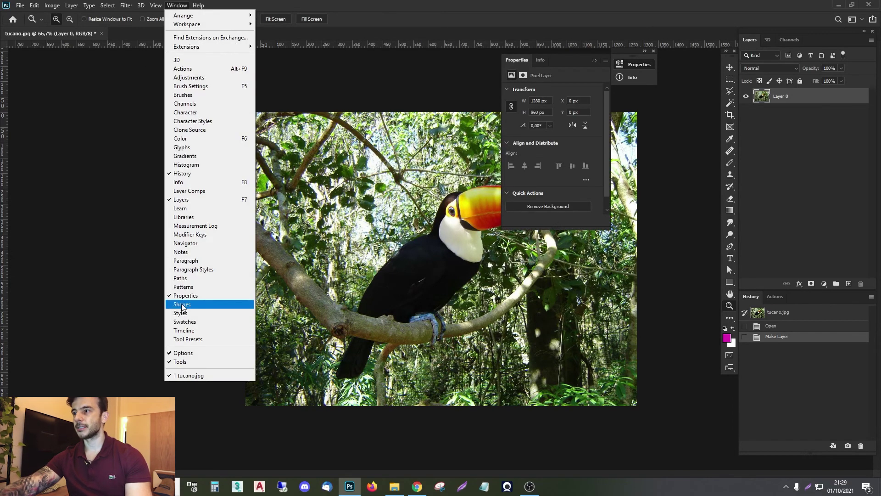
pyautogui.click(600, 86)
pyautogui.click(548, 206)
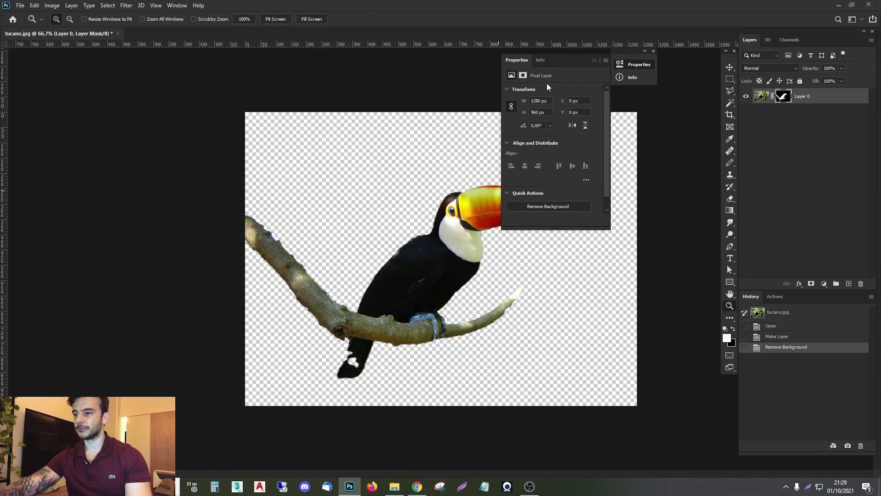
pyautogui.moveTo(571, 60); pyautogui.dragTo(676, 85)
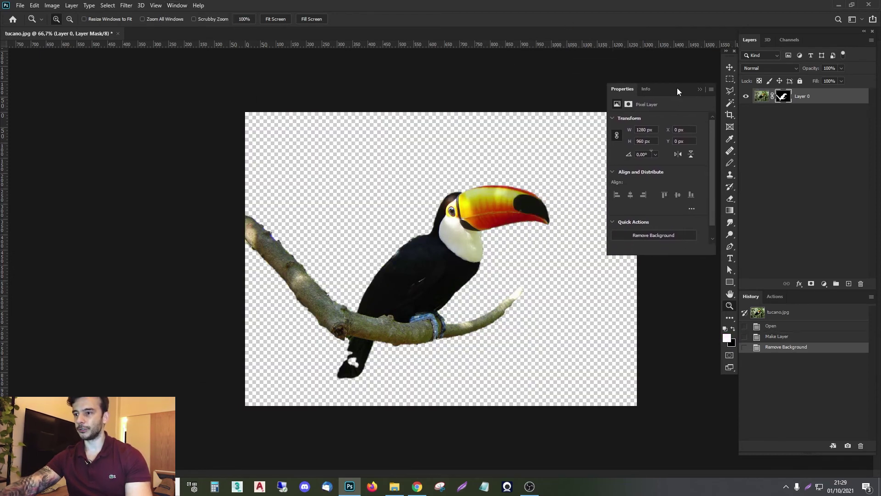
pyautogui.click(290, 254)
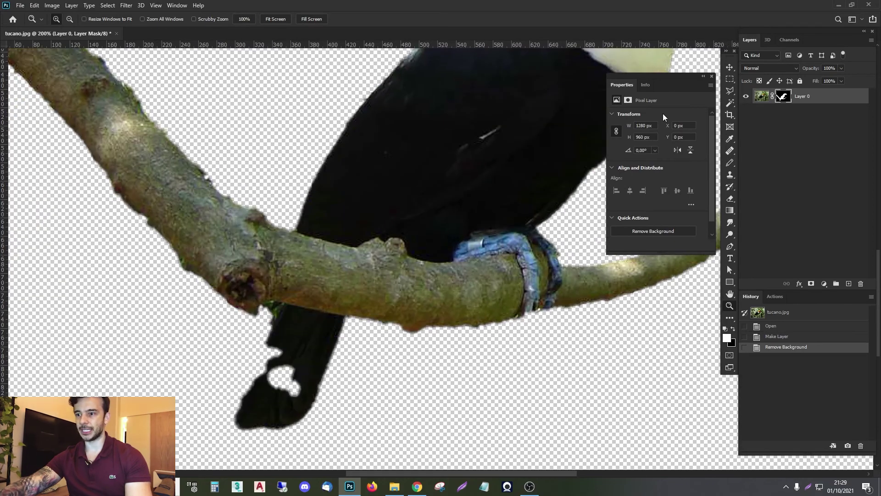
# Step: Toggle the toucan's mask repeatedly to check edges around the beak, leaving it disabled
pyautogui.keyDown('shift'); pyautogui.click(784, 101); pyautogui.keyUp('shift')
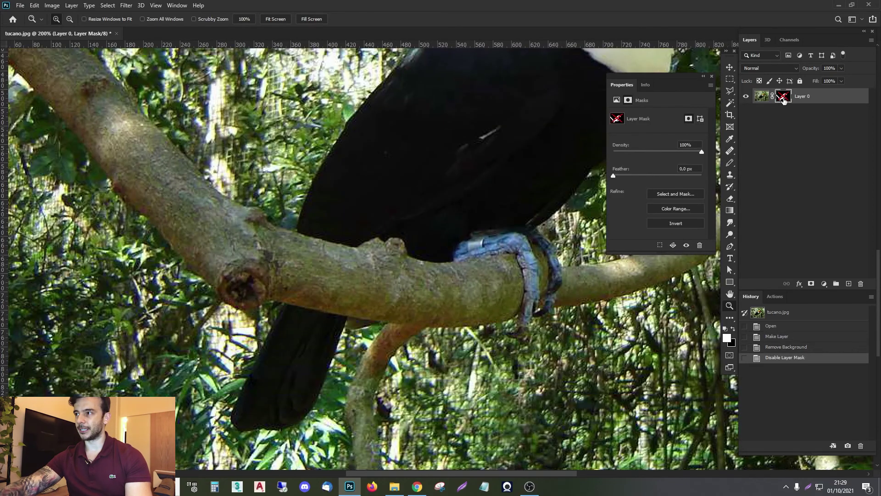
pyautogui.keyDown('shift'); pyautogui.click(784, 101); pyautogui.keyUp('shift')
pyautogui.keyDown('shift'); pyautogui.click(779, 98); pyautogui.keyUp('shift')
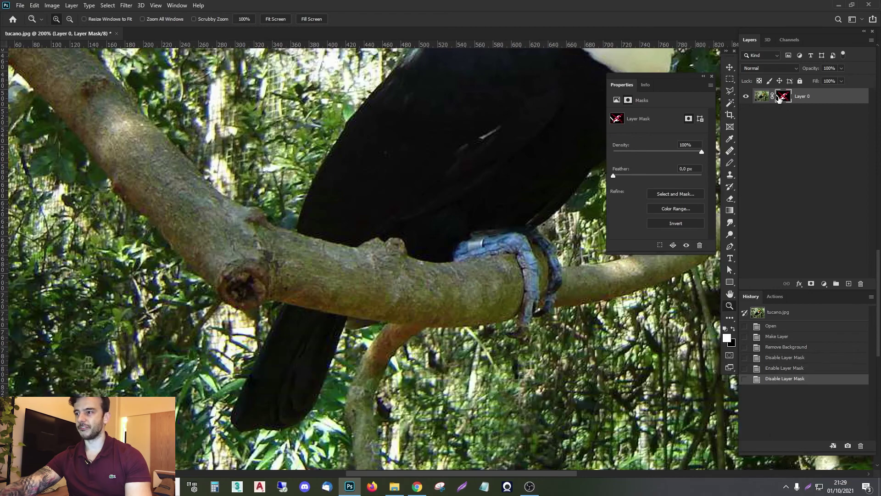
pyautogui.keyDown('shift'); pyautogui.click(779, 98); pyautogui.keyUp('shift')
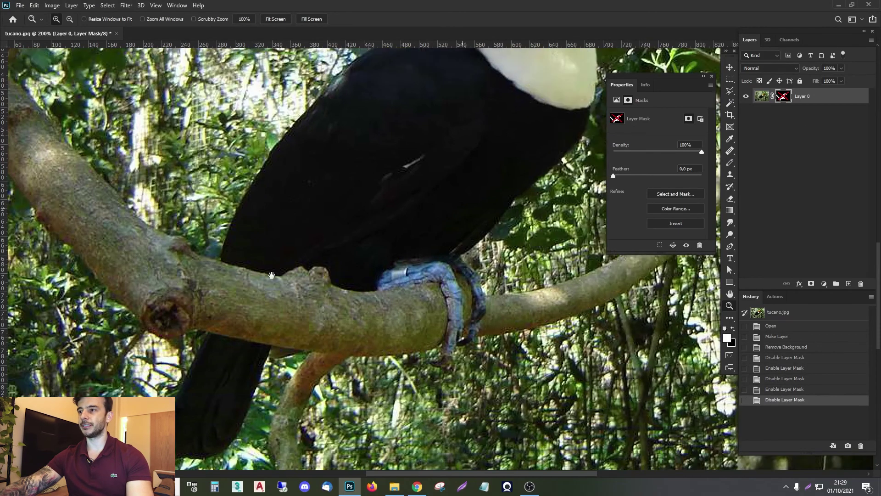
pyautogui.moveTo(532, 92)
pyautogui.mouseDown()
pyautogui.moveTo(204, 316)
pyautogui.moveTo(310, 306)
pyautogui.mouseUp()
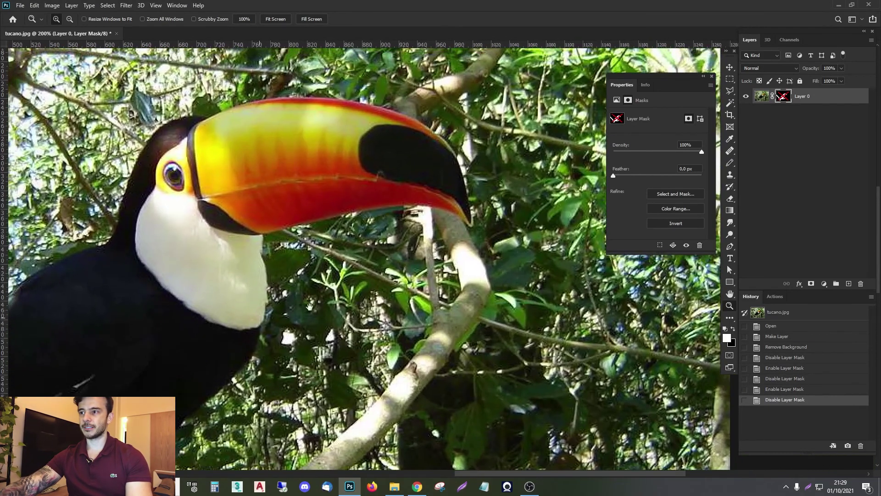
pyautogui.keyDown('shift'); pyautogui.click(779, 95); pyautogui.keyUp('shift')
pyautogui.keyDown('shift'); pyautogui.click(780, 96); pyautogui.keyUp('shift')
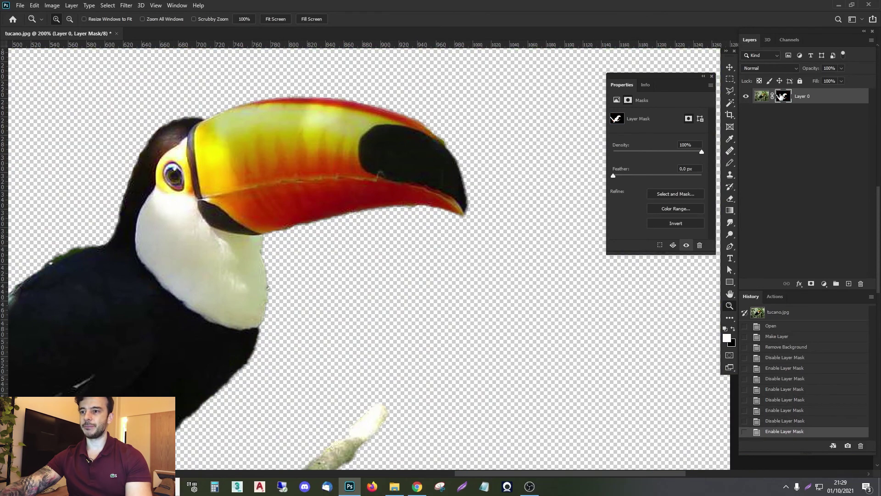
pyautogui.keyDown('shift'); pyautogui.click(780, 96); pyautogui.keyUp('shift')
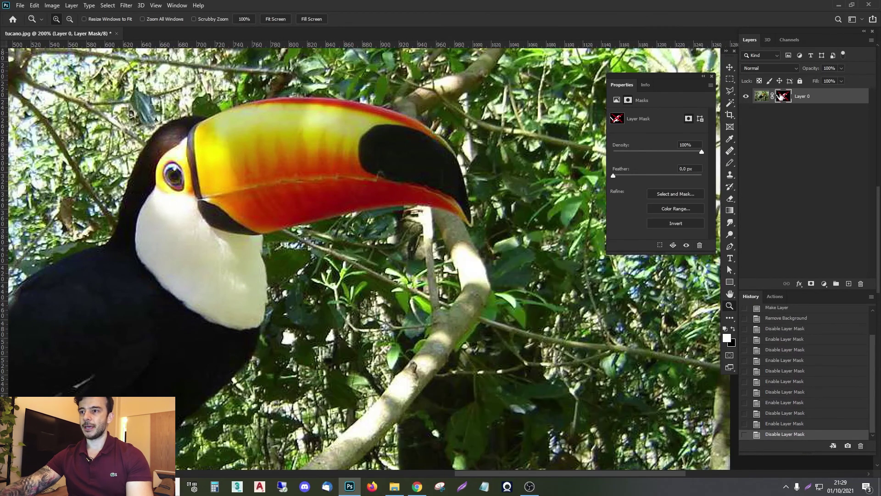
pyautogui.keyDown('shift'); pyautogui.click(780, 95); pyautogui.keyUp('shift')
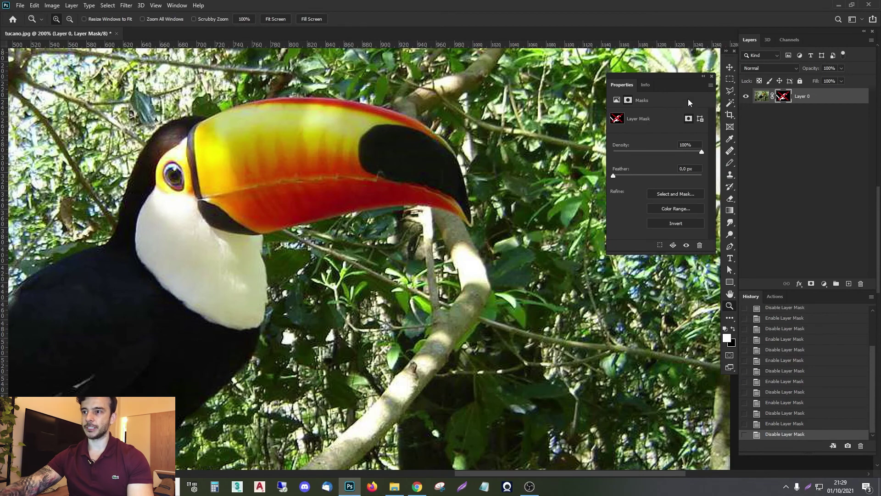
# Step: Close the Properties panel and fit the whole toucan photo on screen
pyautogui.click(712, 77)
pyautogui.rightClick(325, 197)
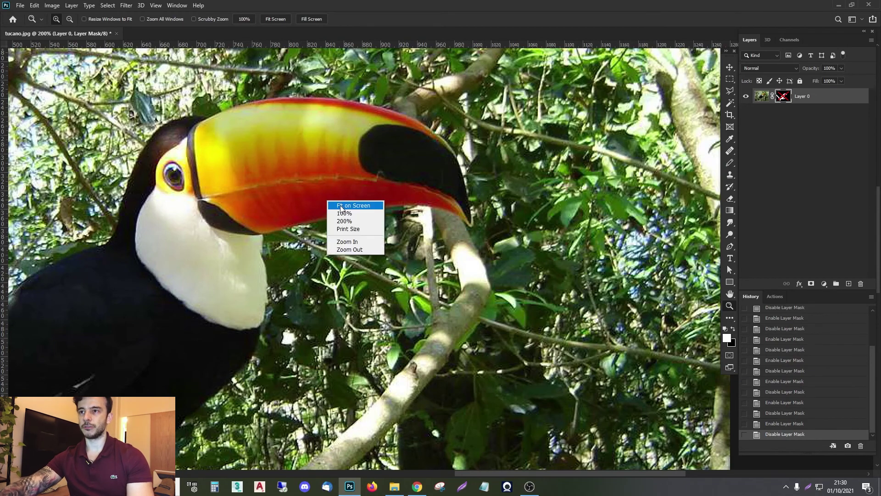
pyautogui.click(340, 205)
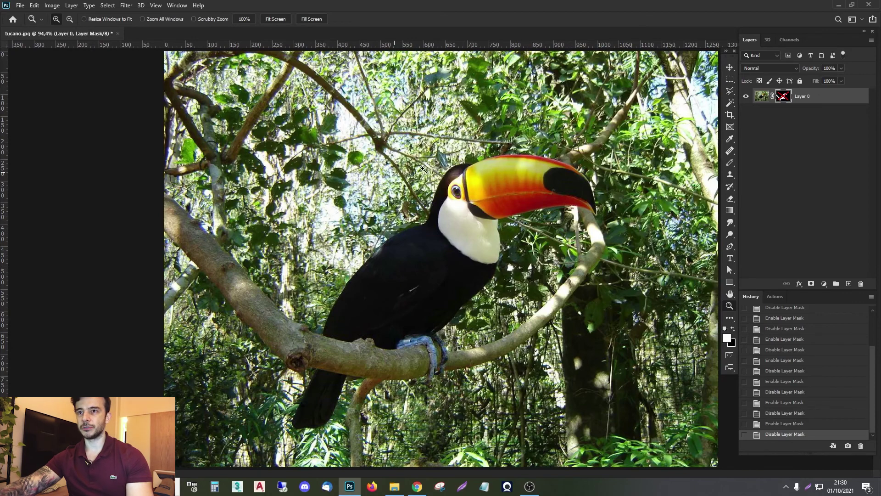
# Step: Close the tucano.jpg document, answering the save-changes prompt
pyautogui.click(118, 33)
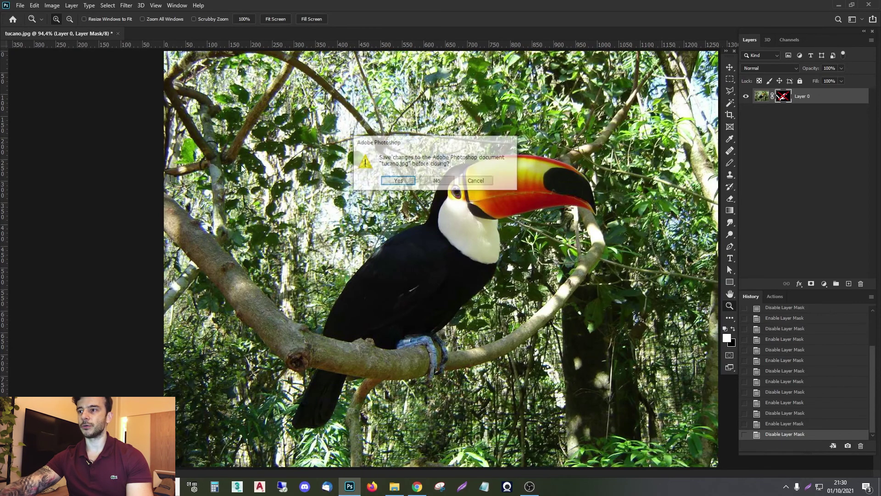
pyautogui.click(436, 179)
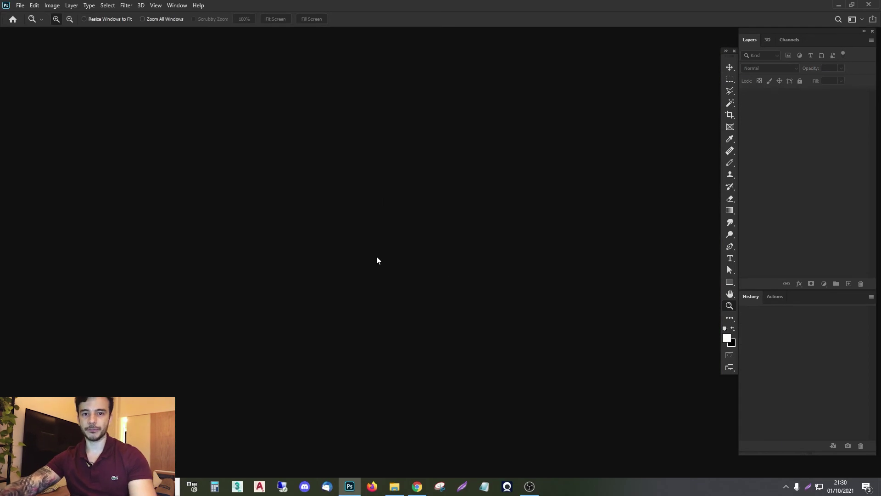